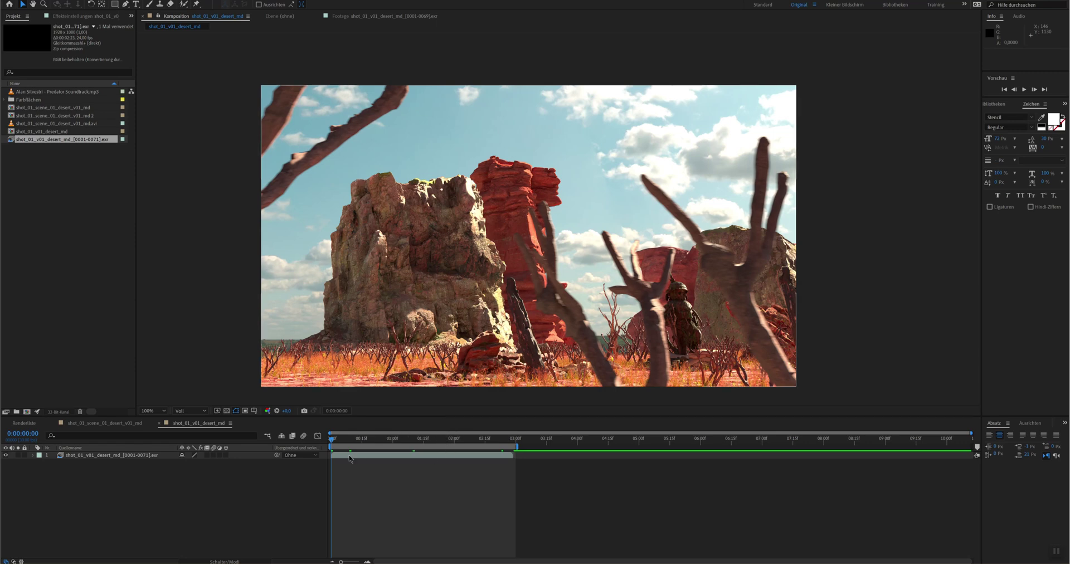
- RAM-preview the rendered desert shot in After Effects, stopping and replaying it
{"action": "left_click", "coordinate": [334, 444]}
{"action": "key", "text": "space"}
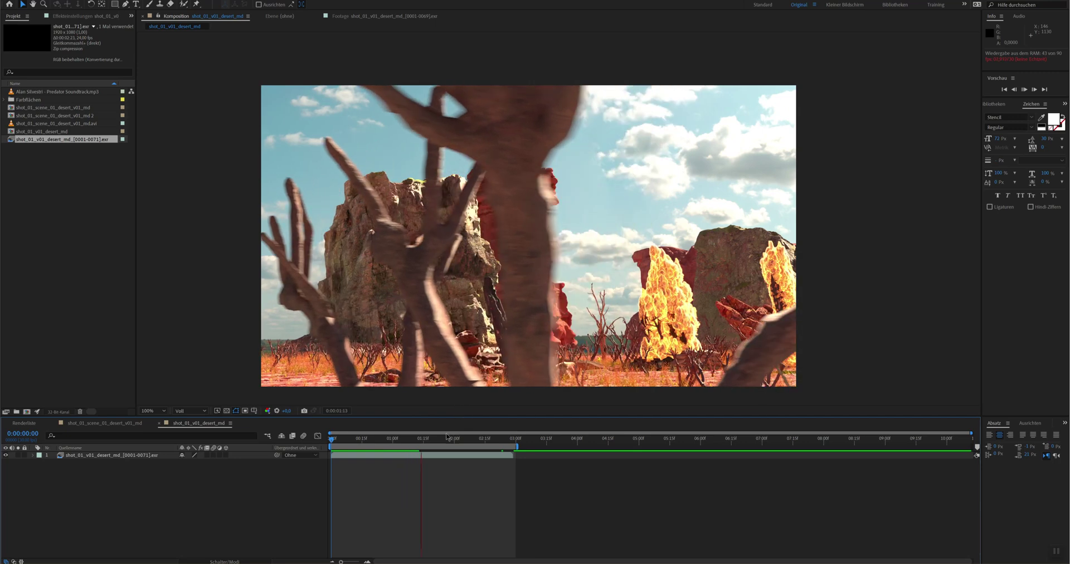
{"action": "key", "text": "space"}
{"action": "key", "text": "space"}
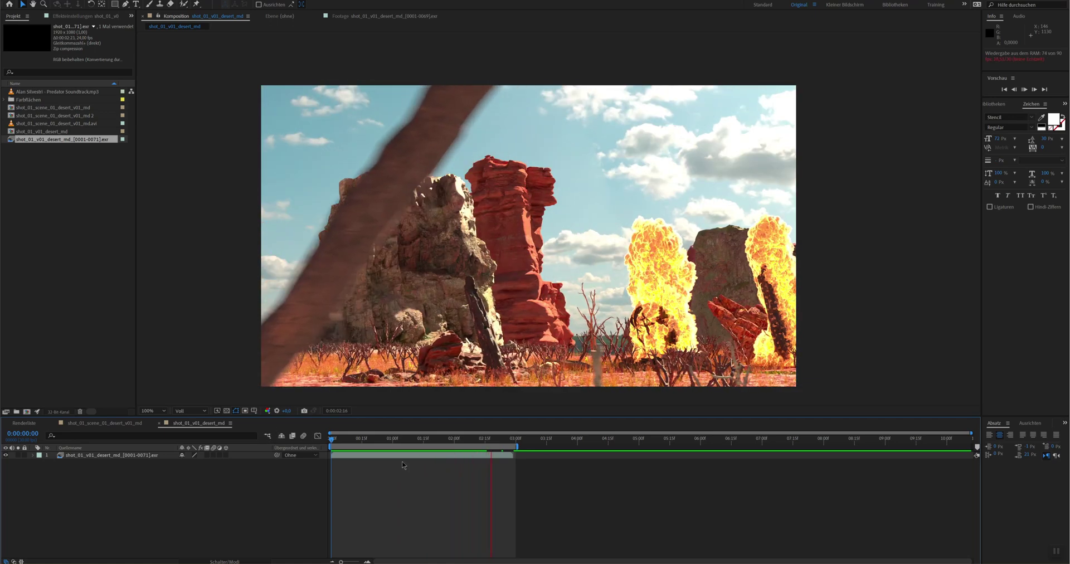
{"action": "key", "text": "space"}
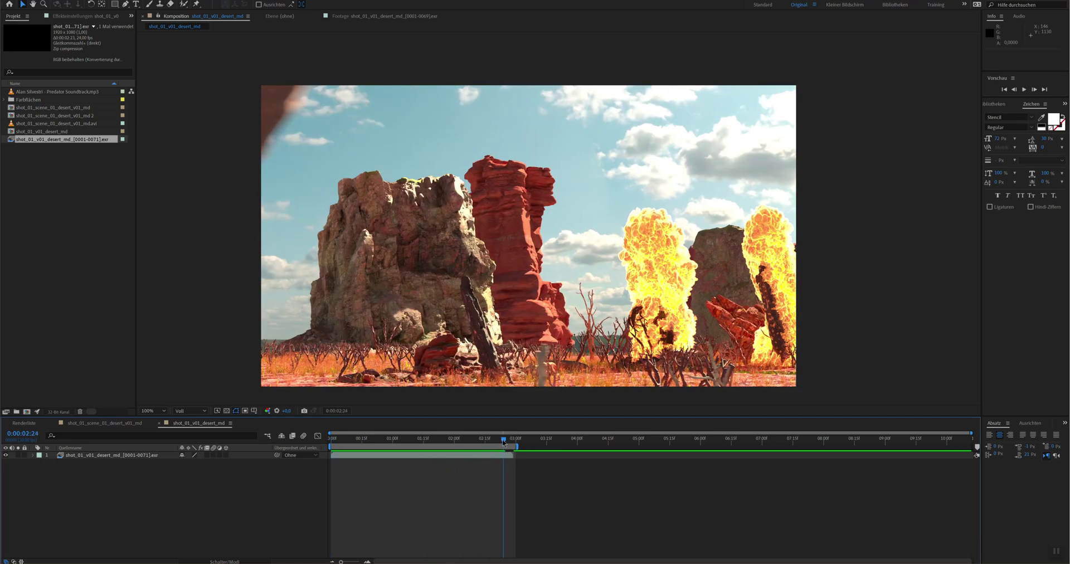
{"action": "key", "text": "space"}
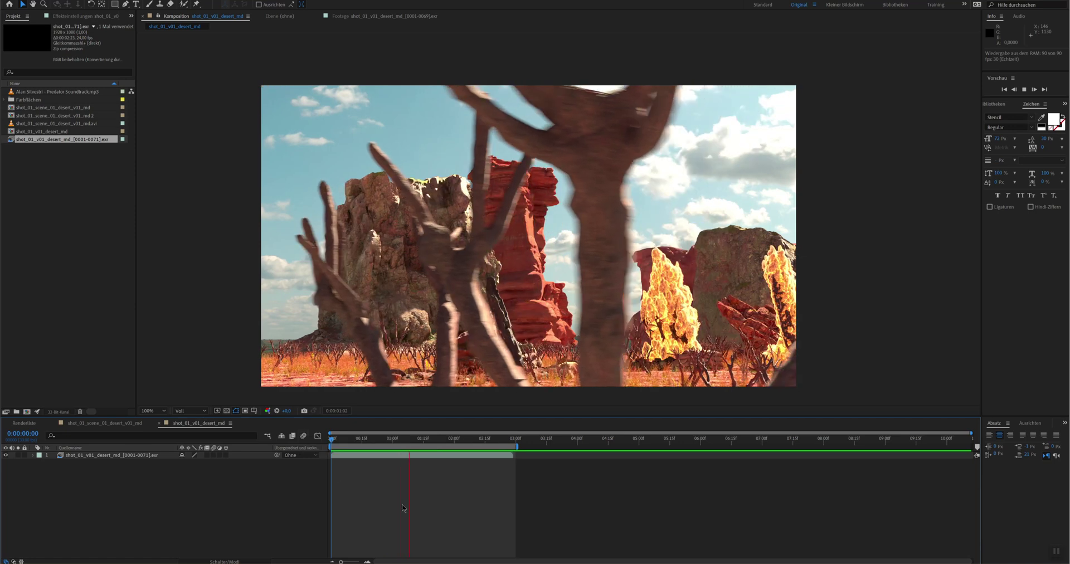
{"action": "key", "text": "space"}
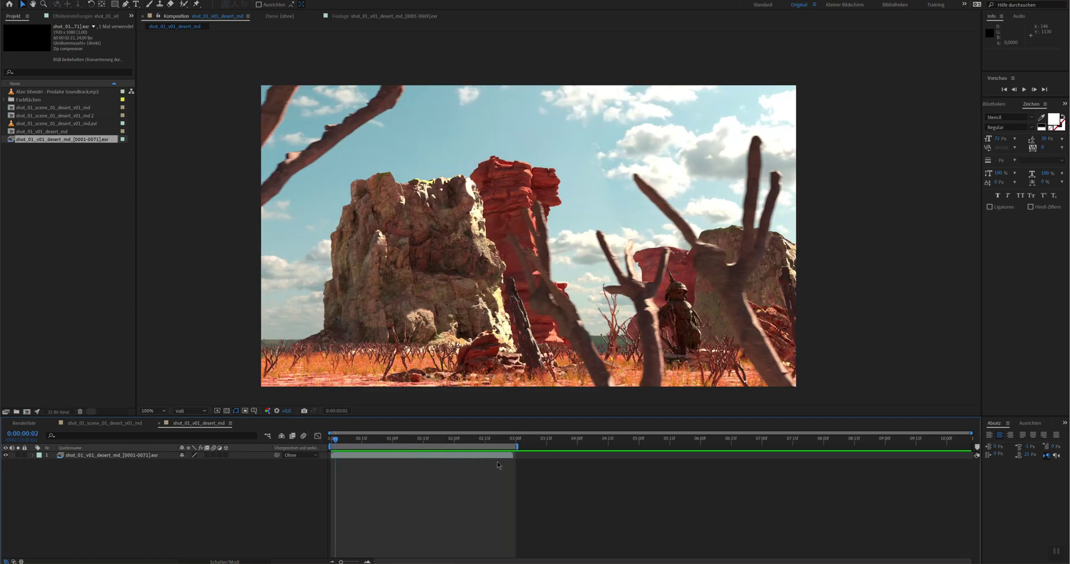
- Scrub the playhead to 0:00:02:13, where the fire plumes are burning
{"action": "left_click", "coordinate": [336, 441]}
{"action": "left_click_drag", "start_coordinate": [335, 441], "coordinate": [243, 437]}
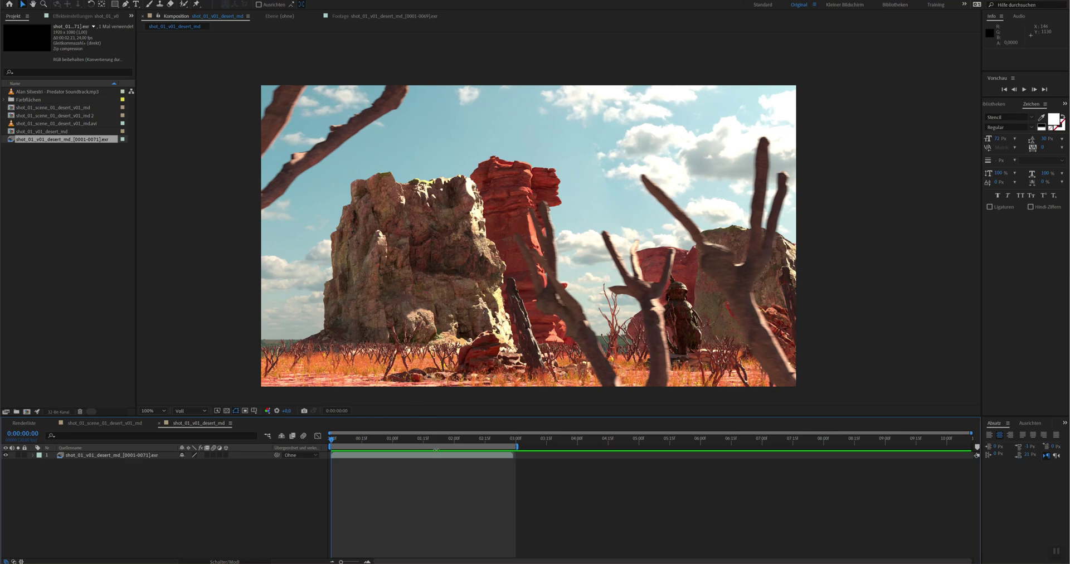
{"action": "left_click_drag", "start_coordinate": [440, 443], "coordinate": [499, 447]}
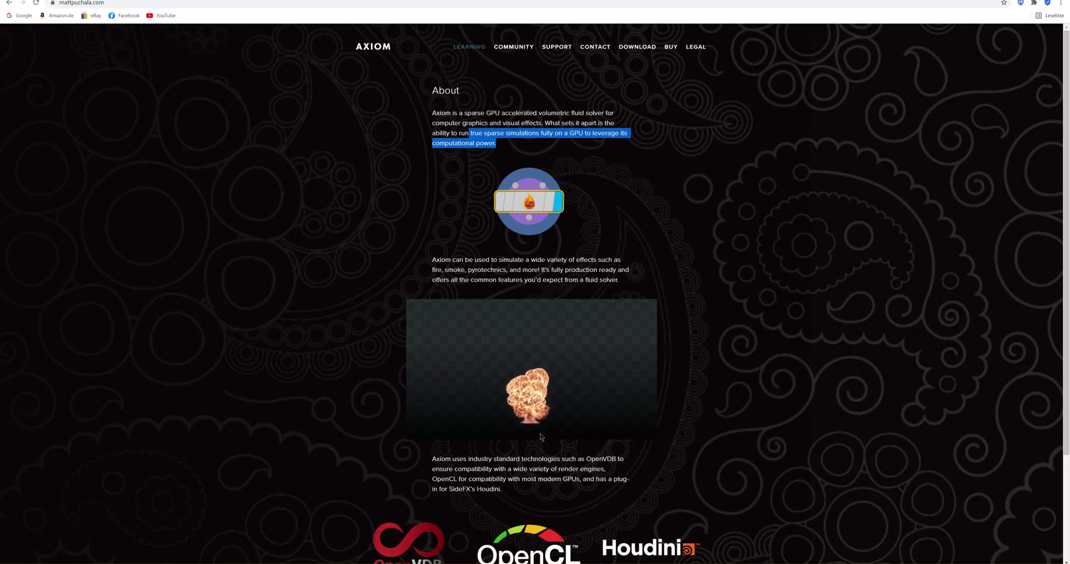
- Open the Axiom Download page and select the Windows, Linux, macOS, Houdini 18.0 & 18.5 support line
{"action": "scroll", "coordinate": [538, 359], "scroll_direction": "down", "scroll_amount": 3}
{"action": "scroll", "coordinate": [543, 381], "scroll_direction": "up", "scroll_amount": 3}
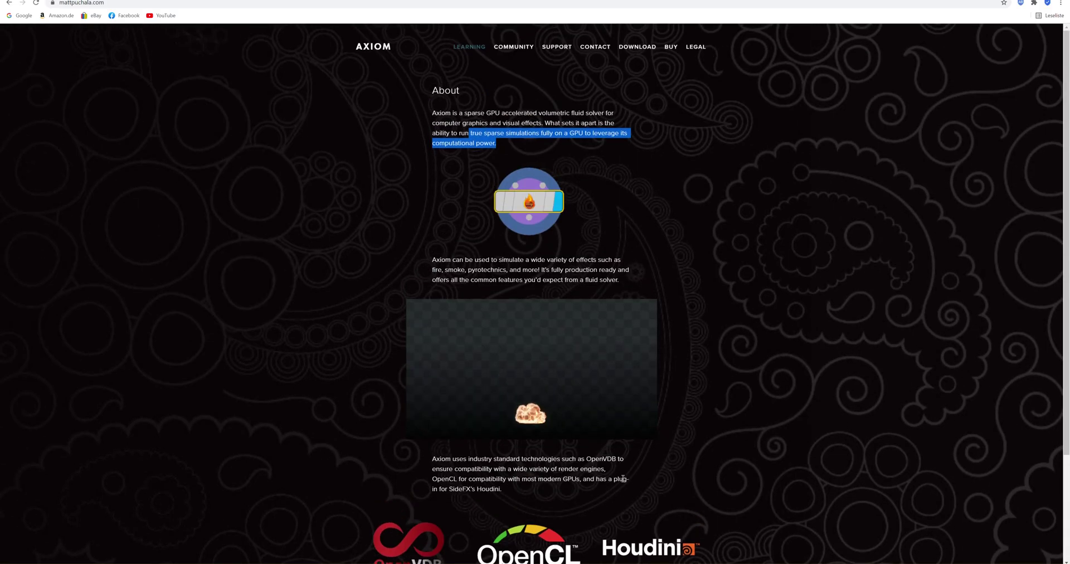
{"action": "scroll", "coordinate": [624, 531], "scroll_direction": "down", "scroll_amount": 2}
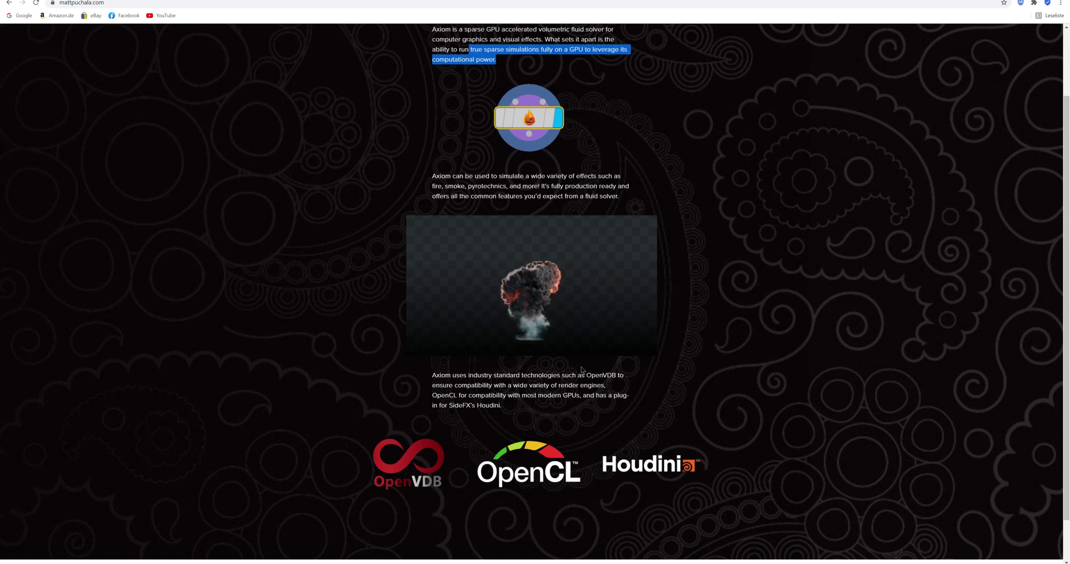
{"action": "scroll", "coordinate": [635, 371], "scroll_direction": "up", "scroll_amount": 2}
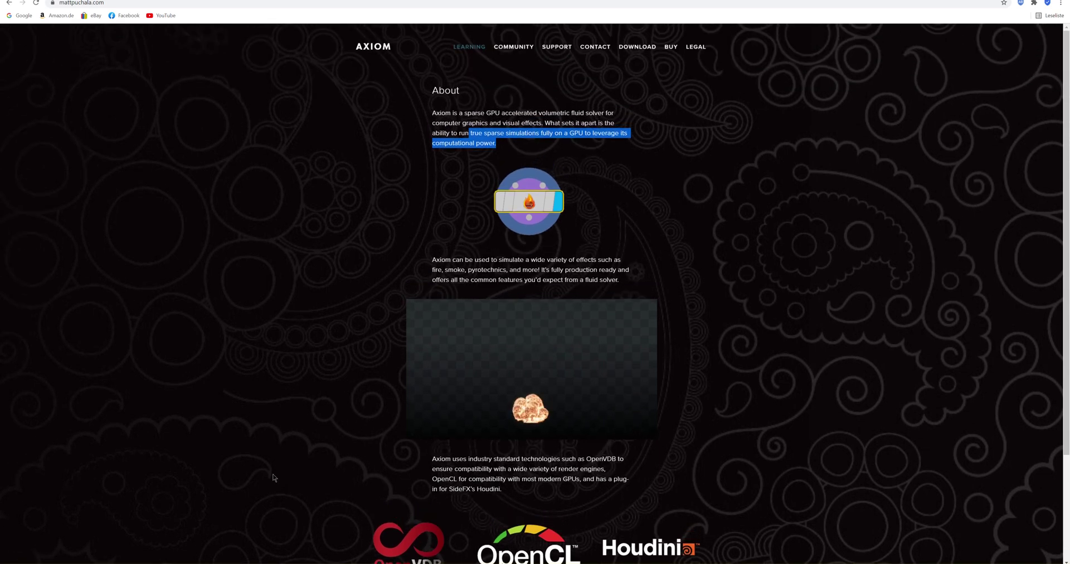
{"action": "left_click", "coordinate": [637, 47]}
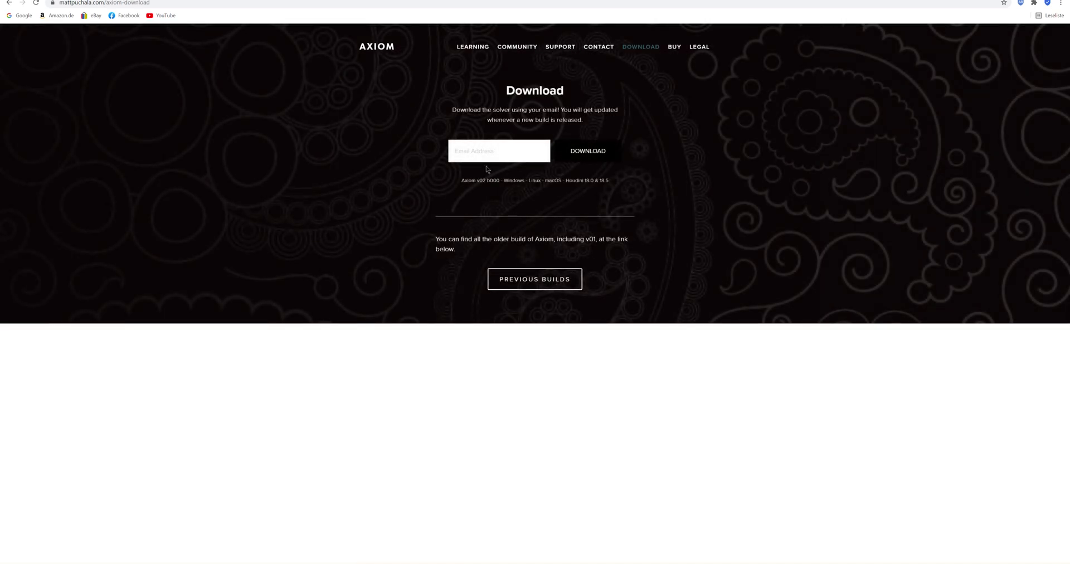
{"action": "left_click", "coordinate": [482, 150]}
{"action": "left_click", "coordinate": [635, 181]}
{"action": "left_click_drag", "start_coordinate": [450, 183], "coordinate": [648, 179]}
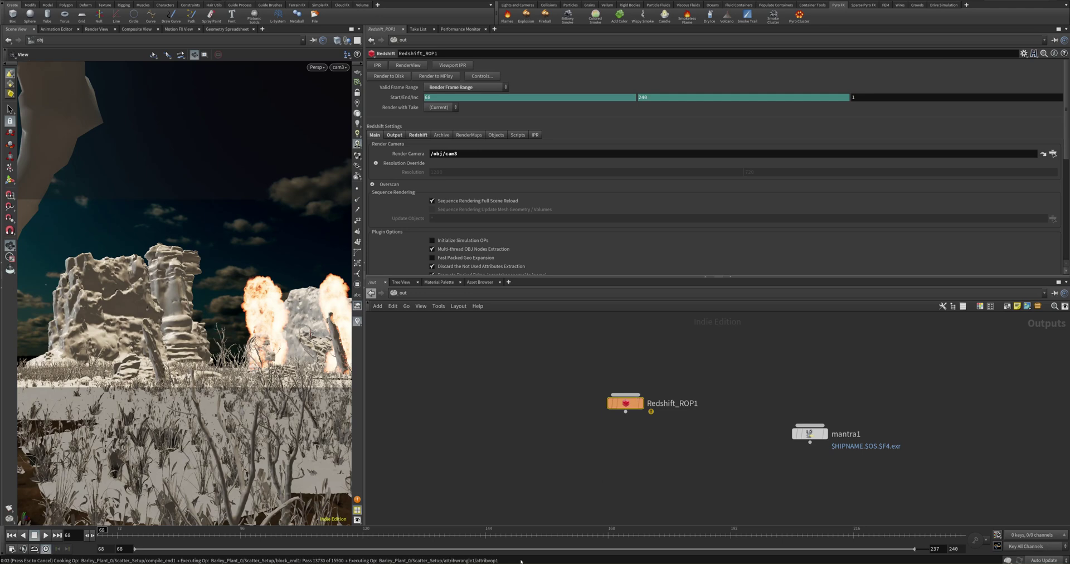
- Enter axiom_network from /obj and search the node menu for 'ax' to list Axiom nodes
{"action": "key", "text": "alt+Left"}
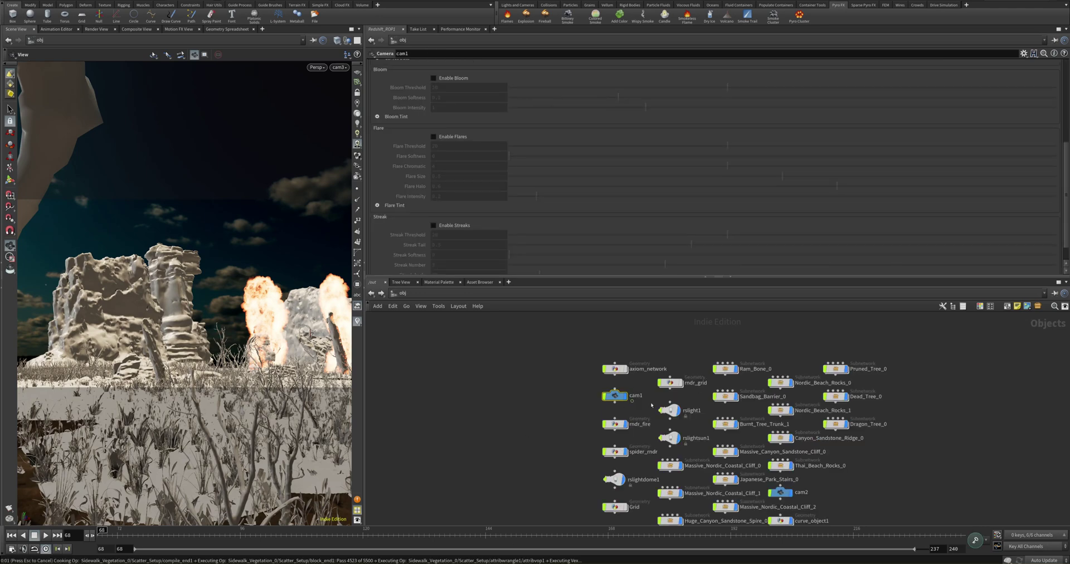
{"action": "double_click", "coordinate": [617, 369]}
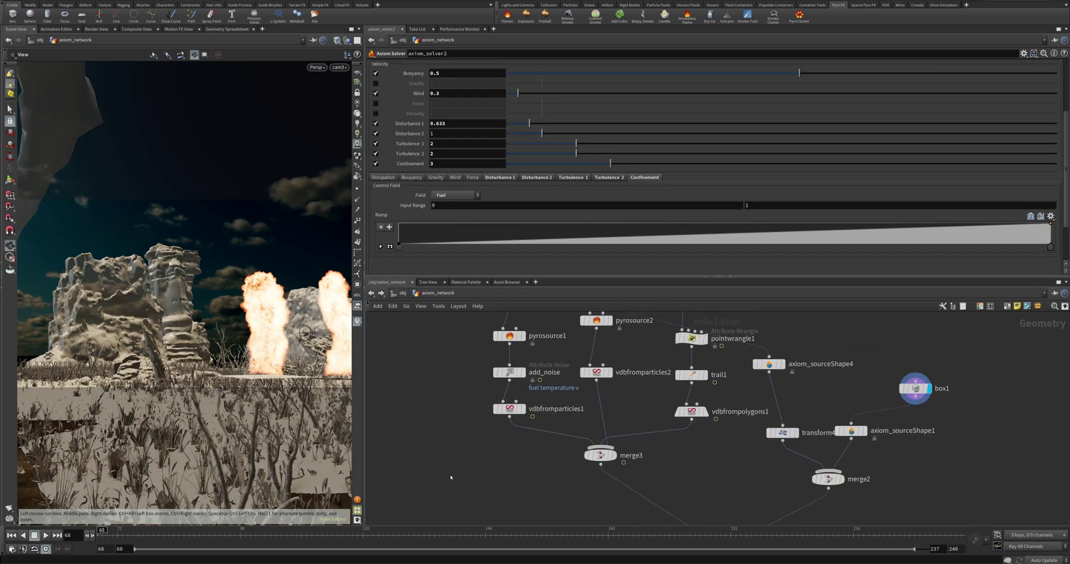
{"action": "key", "text": "Tab"}
{"action": "type", "text": "ax"}
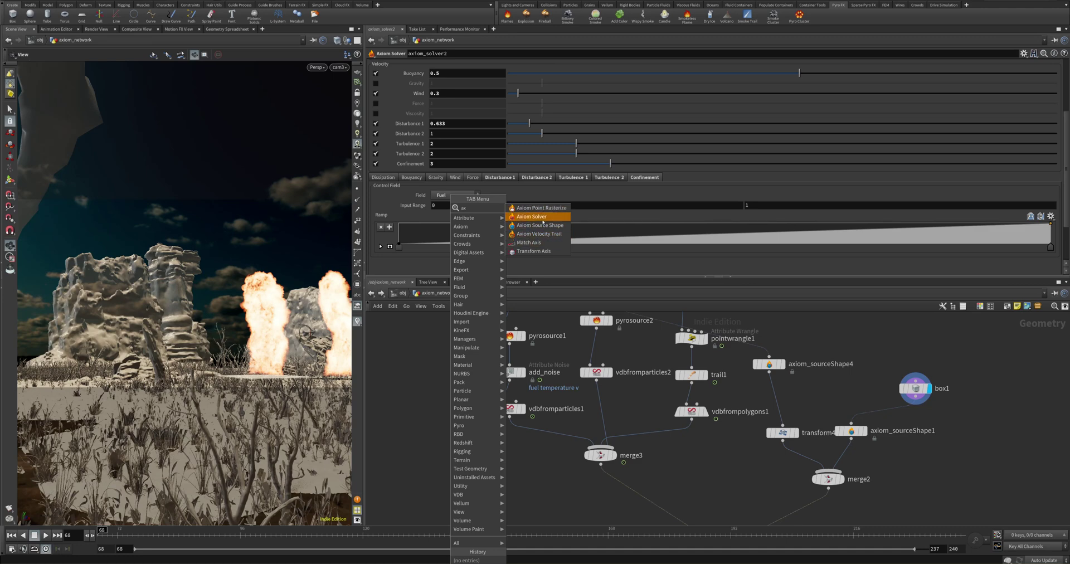
- Dismiss the node list, pan to scatter1 and set its display flag to show the particles
{"action": "key", "text": "Escape"}
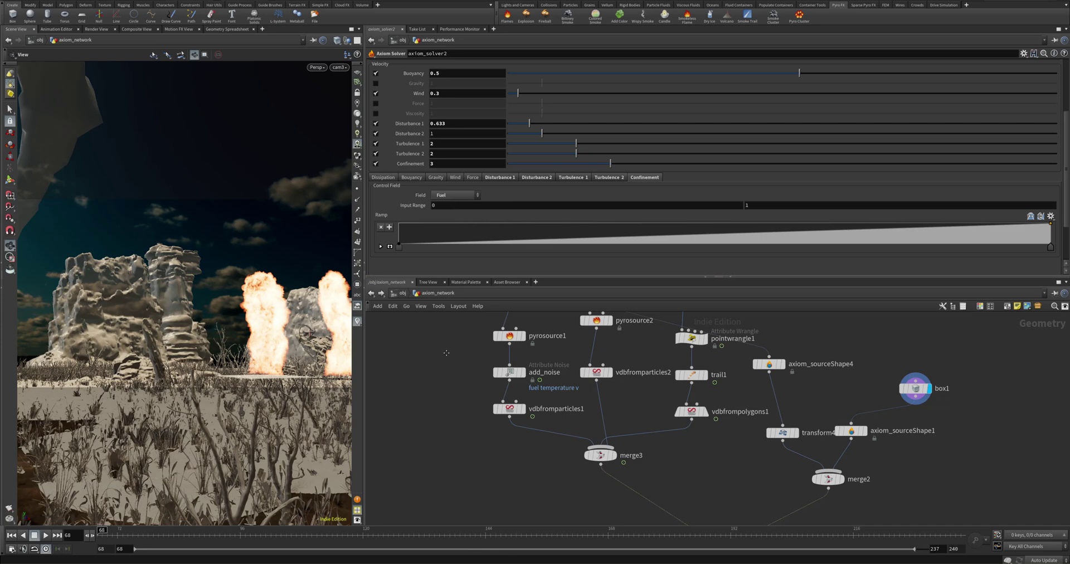
{"action": "middle_click_drag", "start_coordinate": [447, 352], "coordinate": [457, 473]}
{"action": "middle_click_drag", "start_coordinate": [464, 334], "coordinate": [467, 454]}
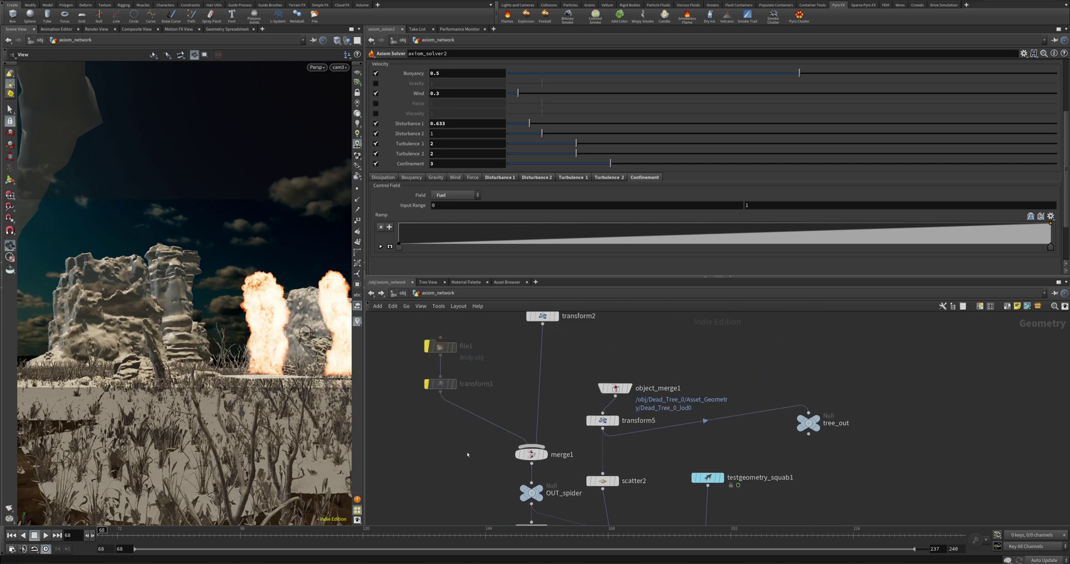
{"action": "middle_click_drag", "start_coordinate": [391, 375], "coordinate": [430, 438]}
{"action": "middle_click_drag", "start_coordinate": [686, 399], "coordinate": [633, 389]}
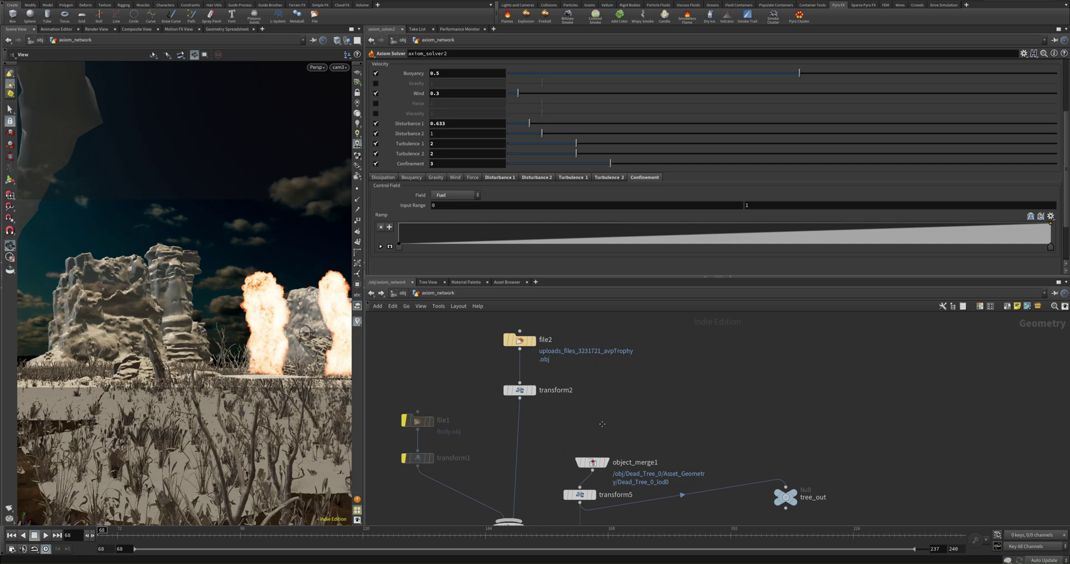
{"action": "middle_click_drag", "start_coordinate": [602, 423], "coordinate": [561, 336]}
{"action": "middle_click_drag", "start_coordinate": [467, 478], "coordinate": [440, 444]}
{"action": "left_click", "coordinate": [513, 435]}
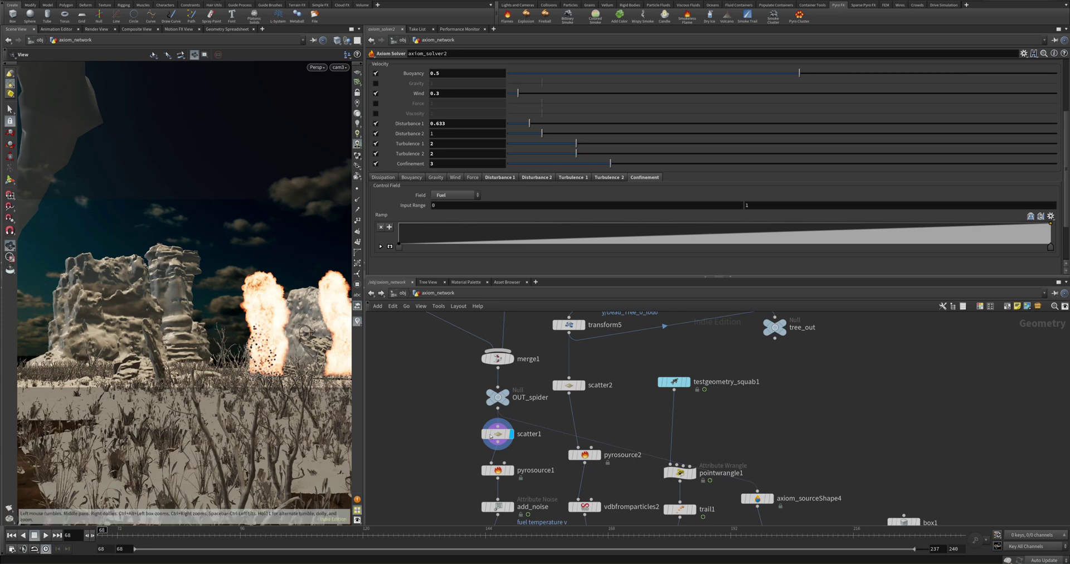
{"action": "mouse_move", "coordinate": [492, 436]}
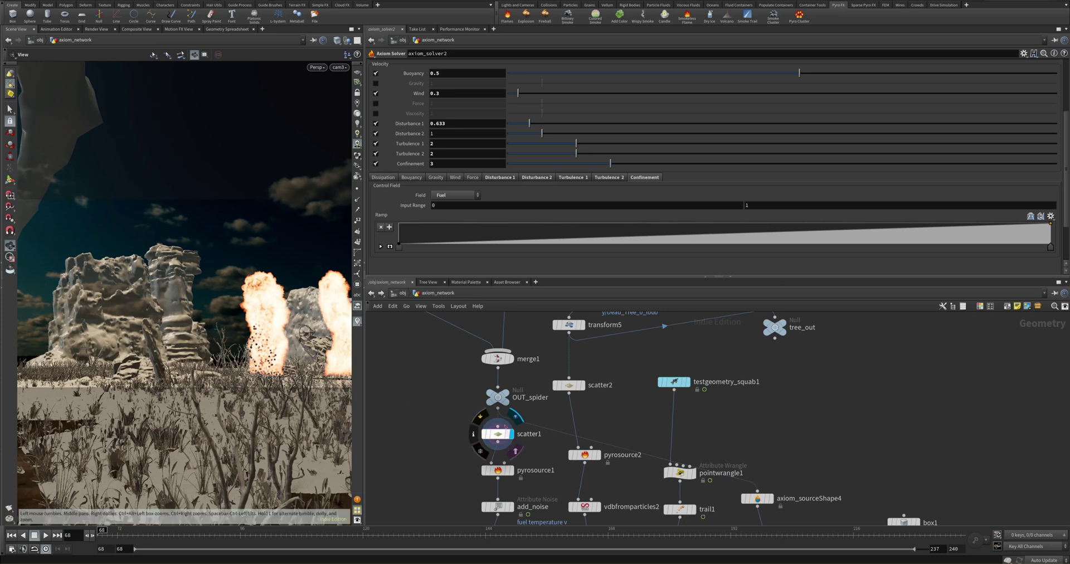
- Select pyrosource1 to review its 0.02 Particle Separation and Fuel, Temperature, Velocity attributes
{"action": "left_click", "coordinate": [500, 471]}
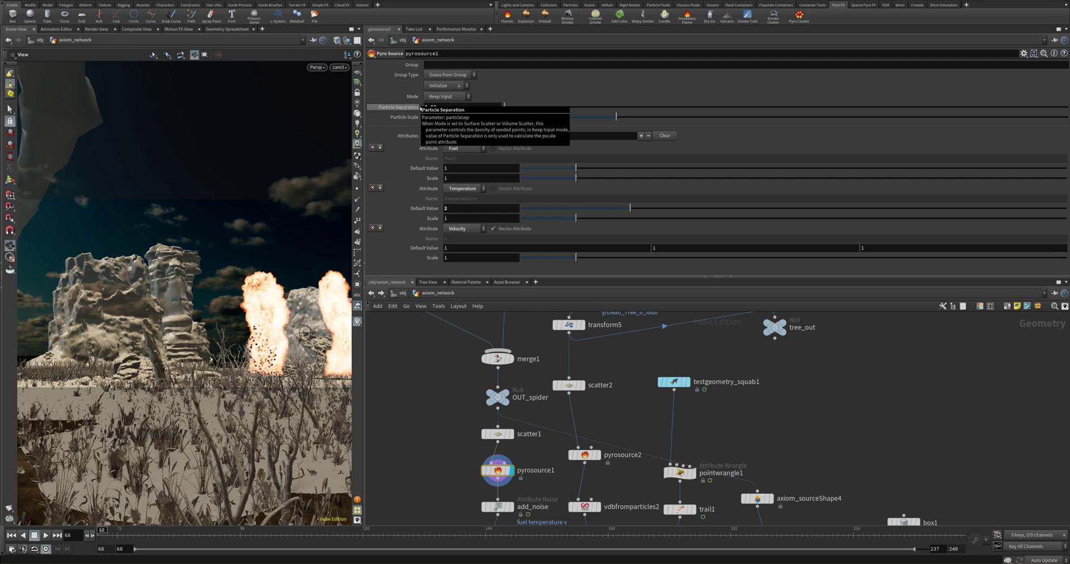
{"action": "double_click", "coordinate": [432, 107]}
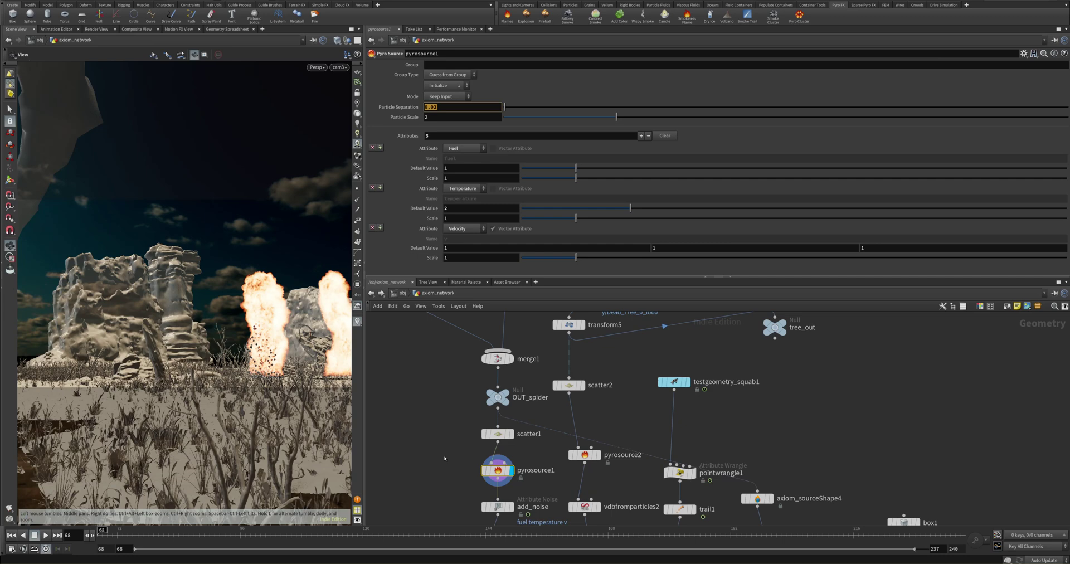
{"action": "middle_click_drag", "start_coordinate": [444, 458], "coordinate": [430, 370]}
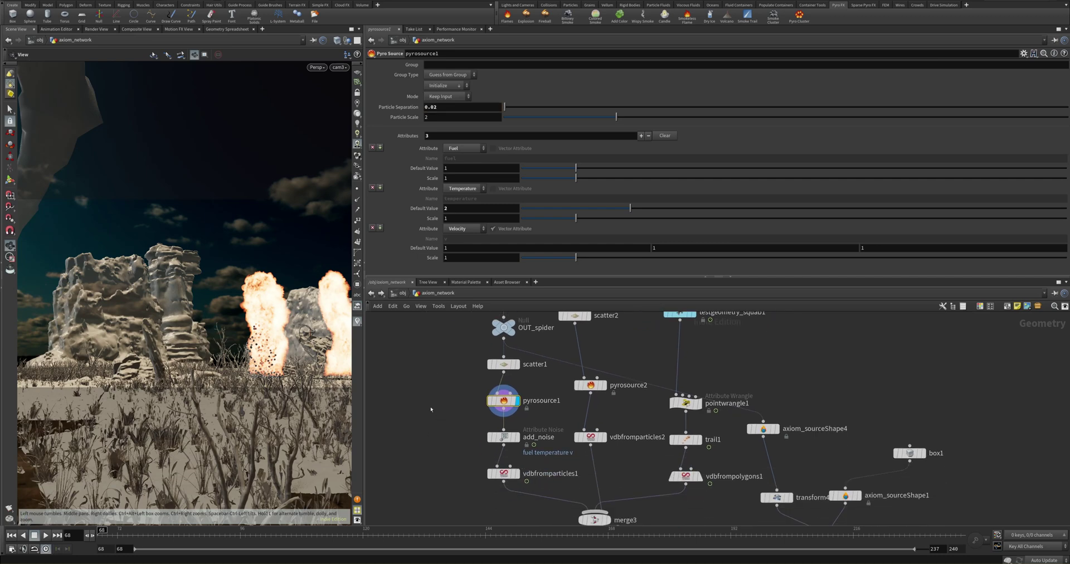
{"action": "middle_click_drag", "start_coordinate": [474, 447], "coordinate": [392, 398]}
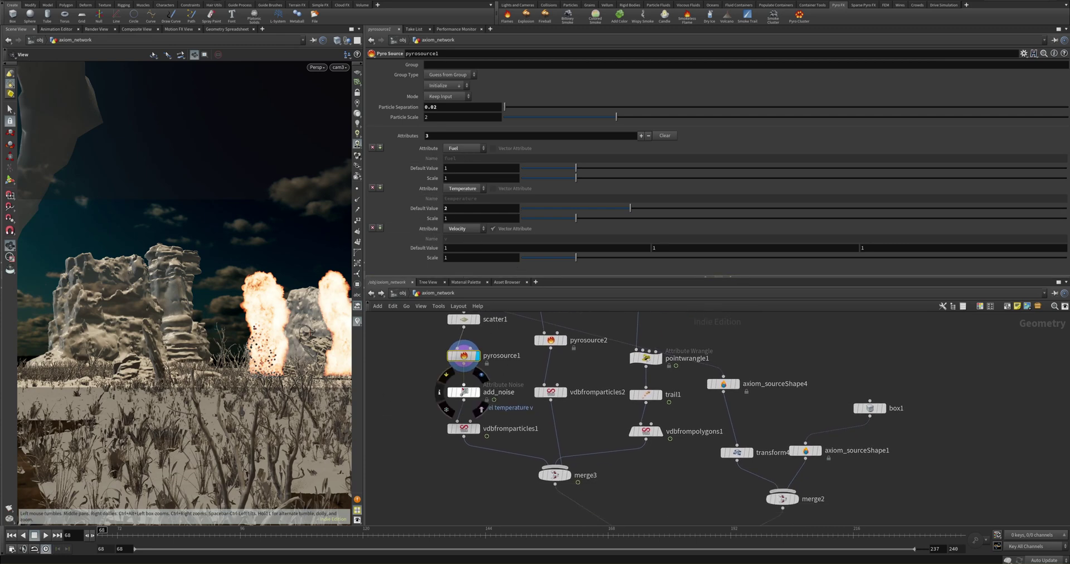
- Review add_noise's attribute and pulse settings, keeping Alligator as the noise type
{"action": "left_click", "coordinate": [468, 393]}
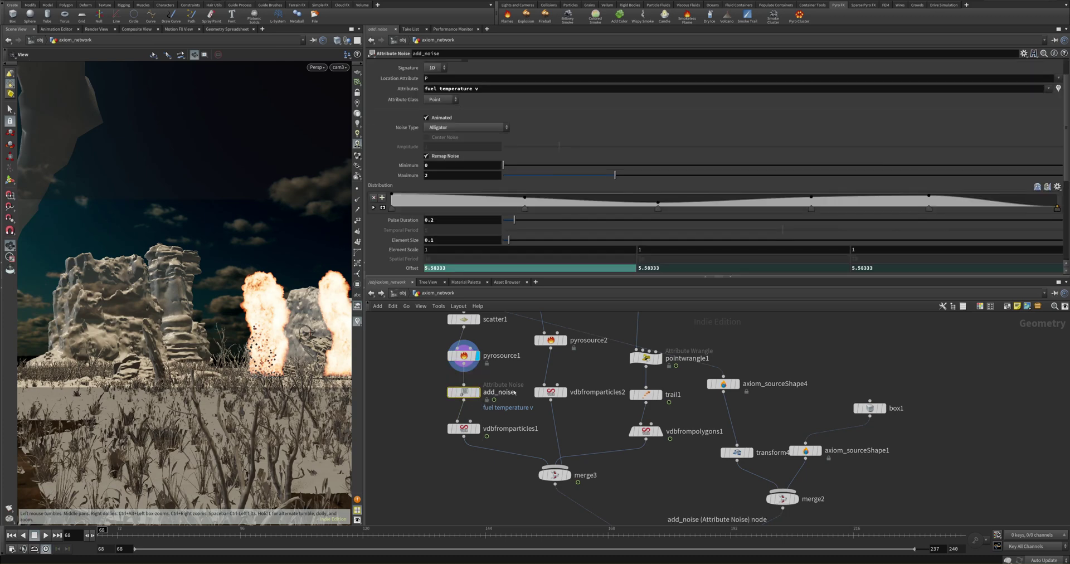
{"action": "scroll", "coordinate": [471, 253], "scroll_direction": "up", "scroll_amount": 3}
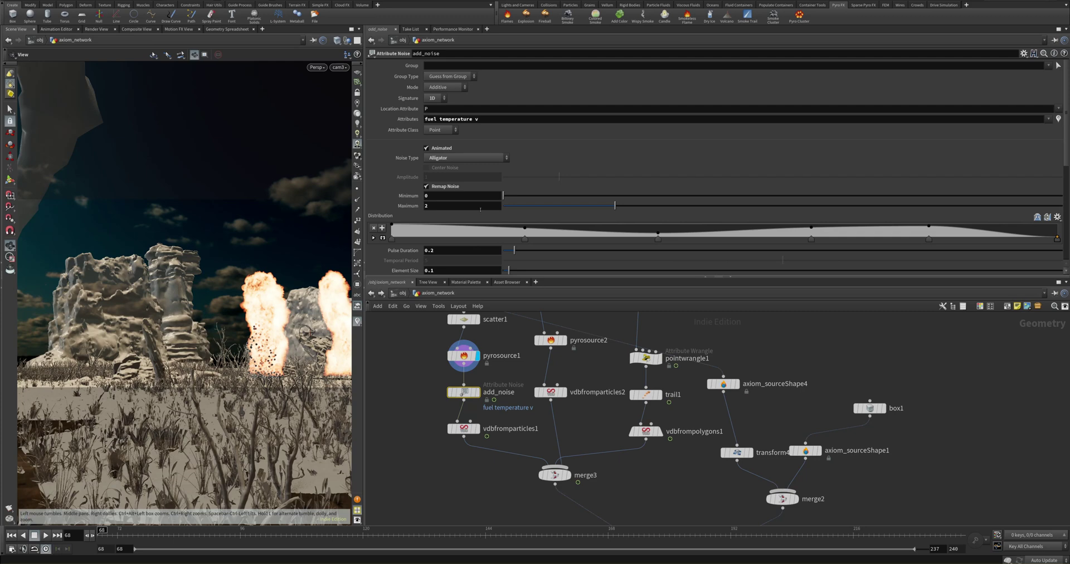
{"action": "left_click", "coordinate": [427, 109]}
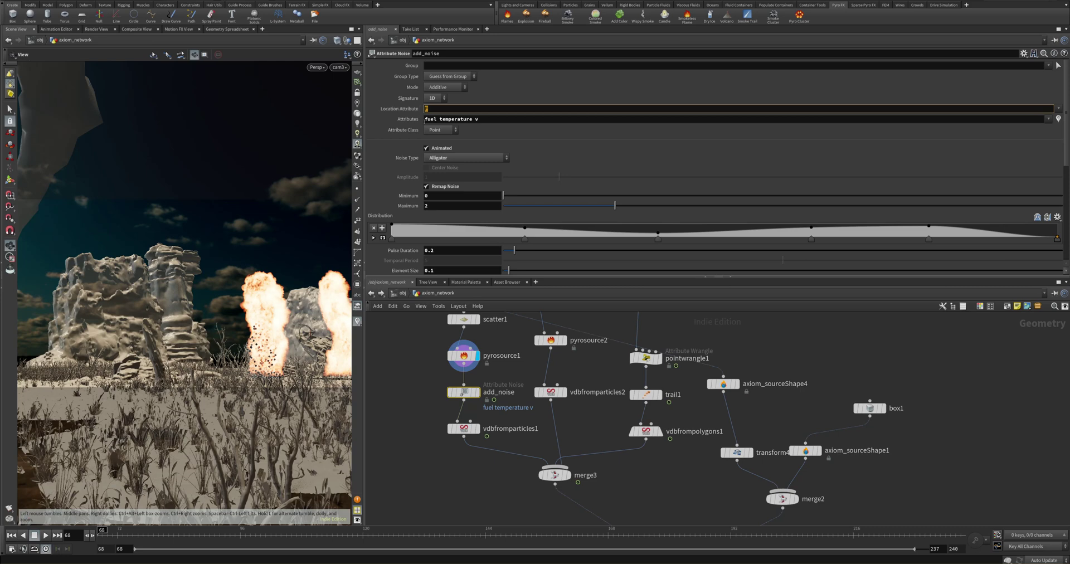
{"action": "left_click_drag", "start_coordinate": [427, 119], "coordinate": [479, 119]}
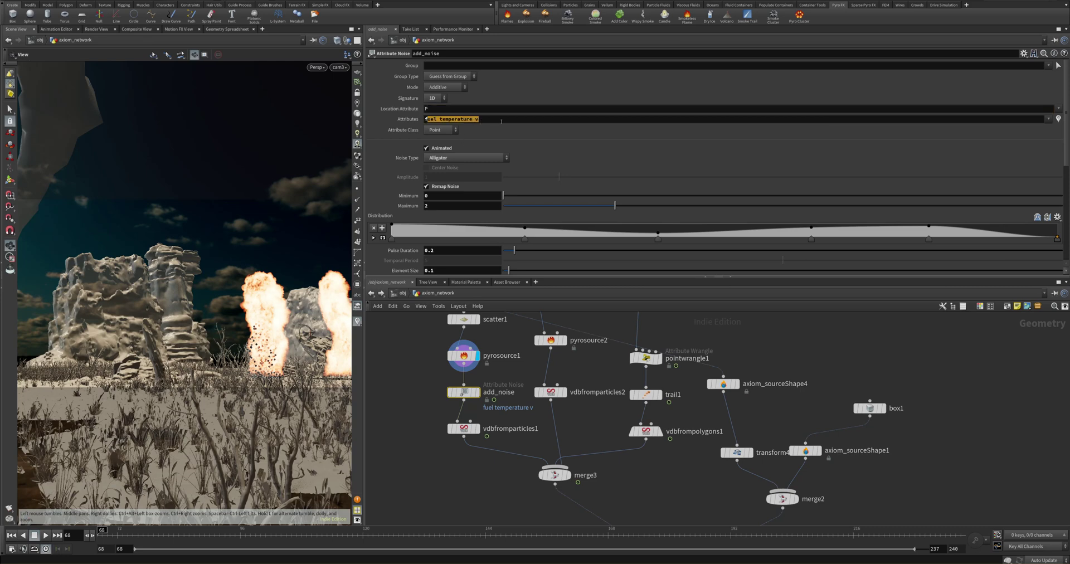
{"action": "left_click", "coordinate": [434, 159]}
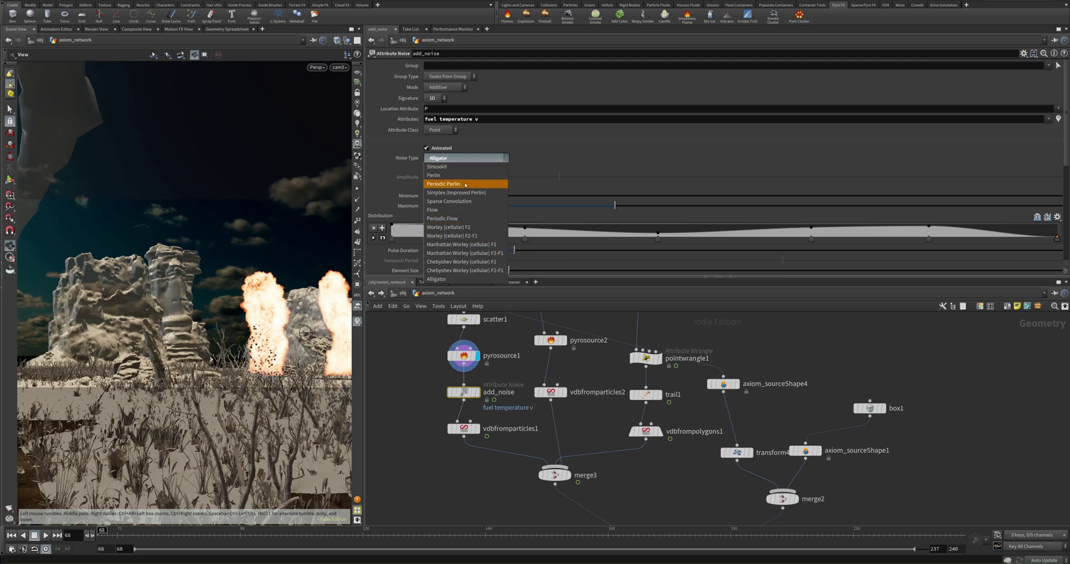
{"action": "left_click", "coordinate": [390, 179]}
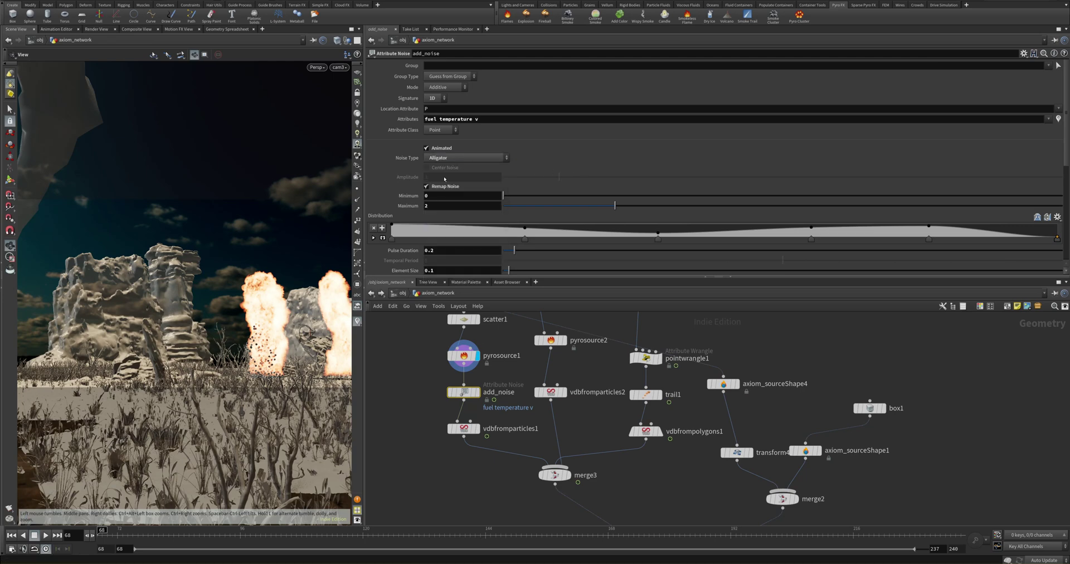
{"action": "scroll", "coordinate": [445, 178], "scroll_direction": "down", "scroll_amount": 2}
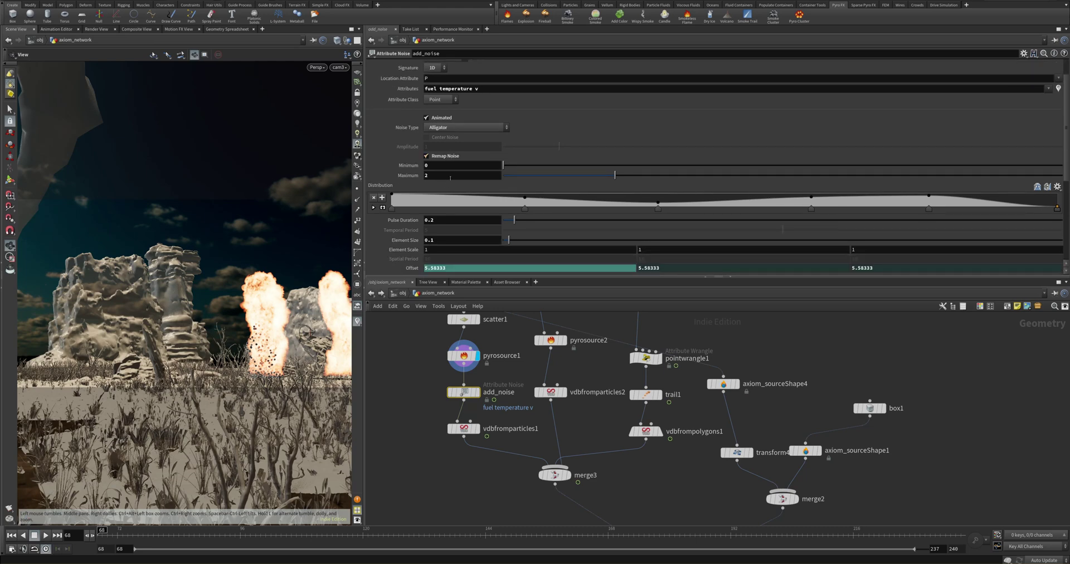
{"action": "left_click", "coordinate": [447, 220]}
- Show vdbfromparticles1's parameters: 0.02 voxel size, density fog VDB, fuel, temperature and vel attributes
{"action": "scroll", "coordinate": [469, 242], "scroll_direction": "down", "scroll_amount": 2}
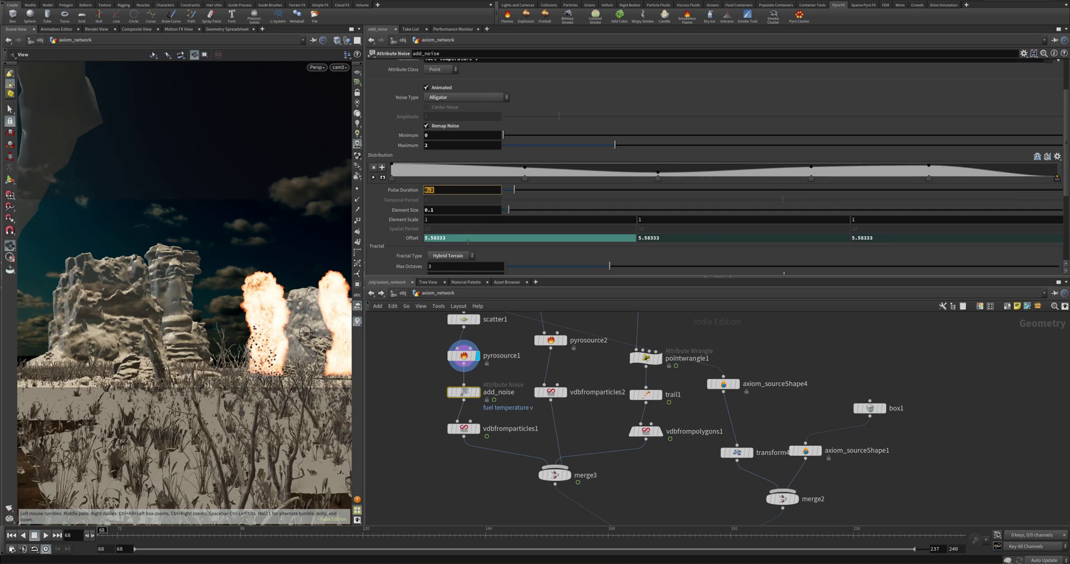
{"action": "scroll", "coordinate": [484, 237], "scroll_direction": "down", "scroll_amount": 3}
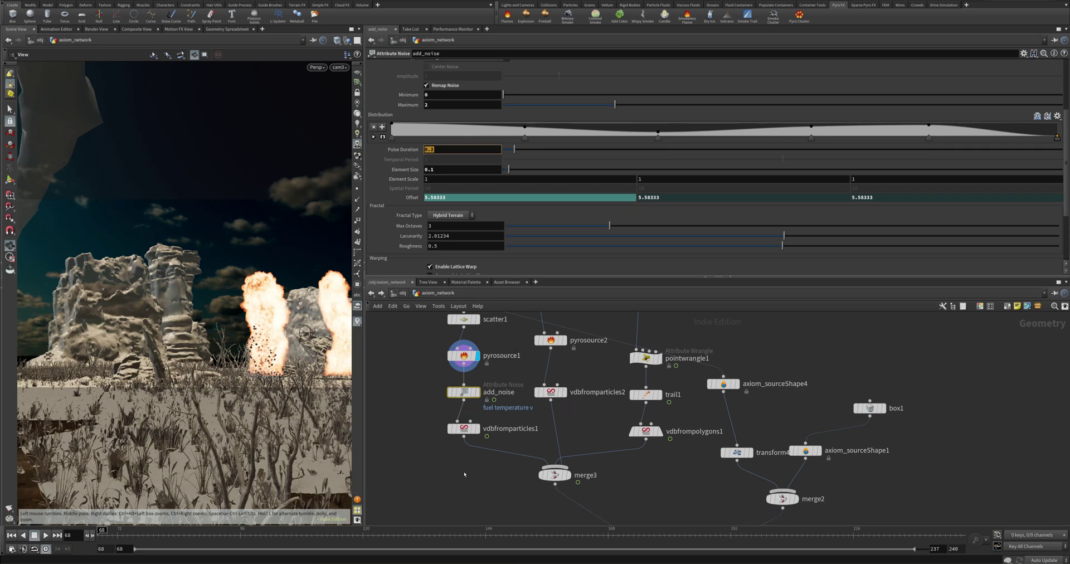
{"action": "middle_click_drag", "start_coordinate": [430, 446], "coordinate": [373, 417]}
{"action": "left_click", "coordinate": [408, 388]}
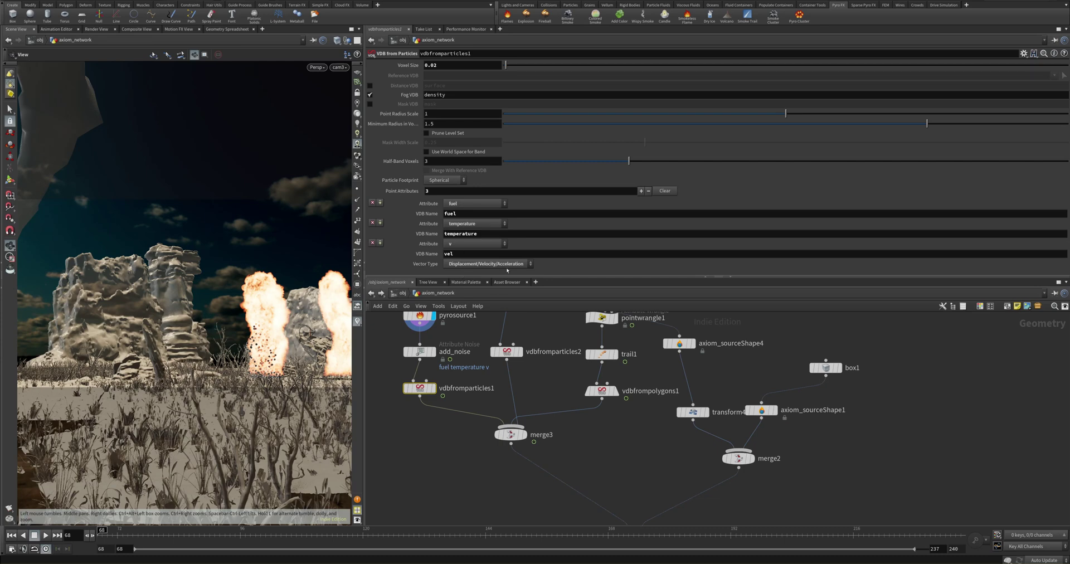
- Select axiom_solver2 and view its Main settings: Start Frame 5, Substeps 3, Division Size 0.05
{"action": "middle_click_drag", "start_coordinate": [591, 440], "coordinate": [462, 336]}
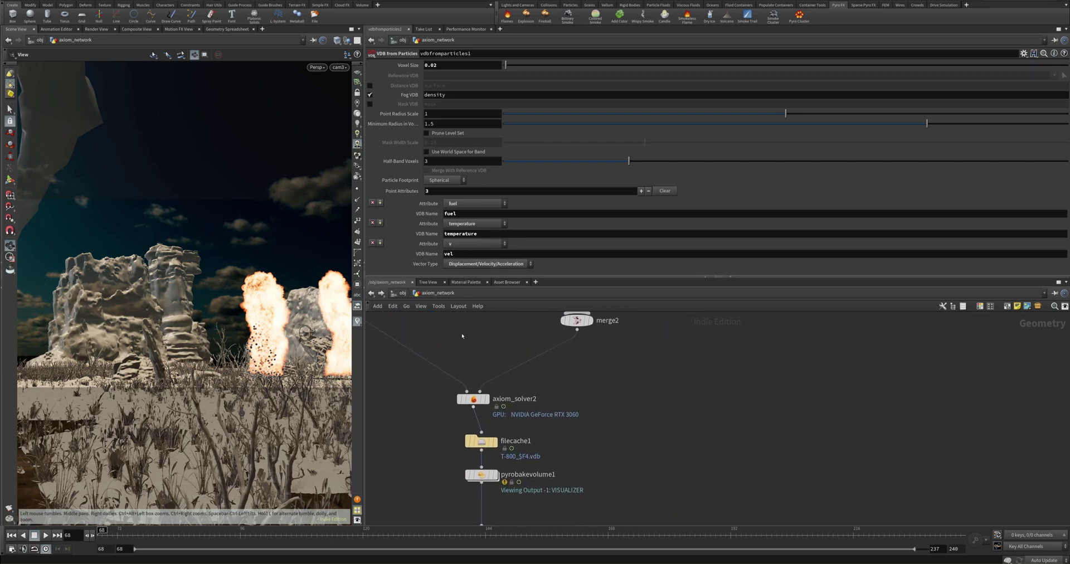
{"action": "mouse_move", "coordinate": [474, 400]}
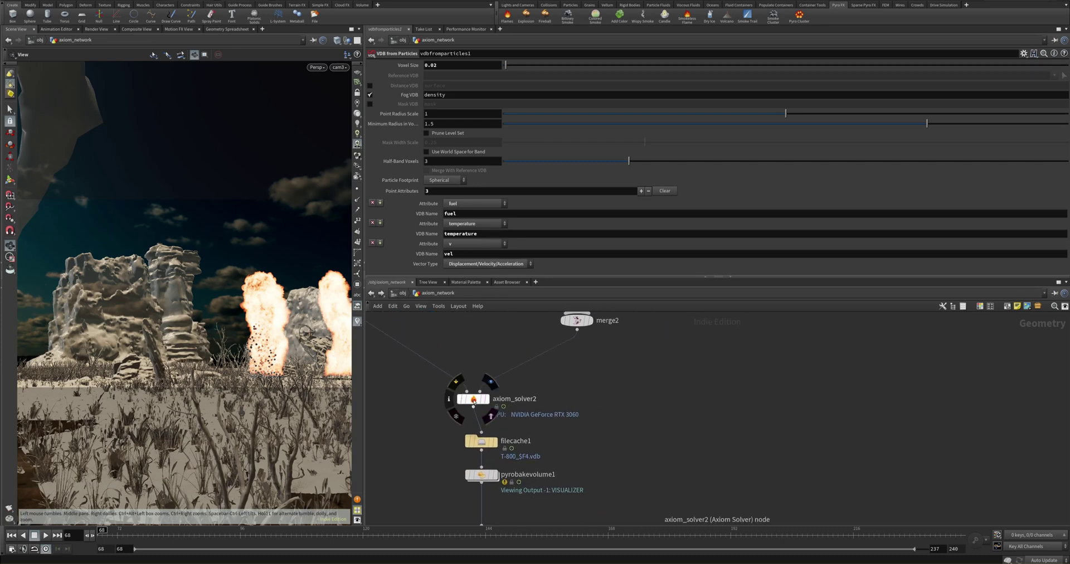
{"action": "left_click", "coordinate": [474, 399]}
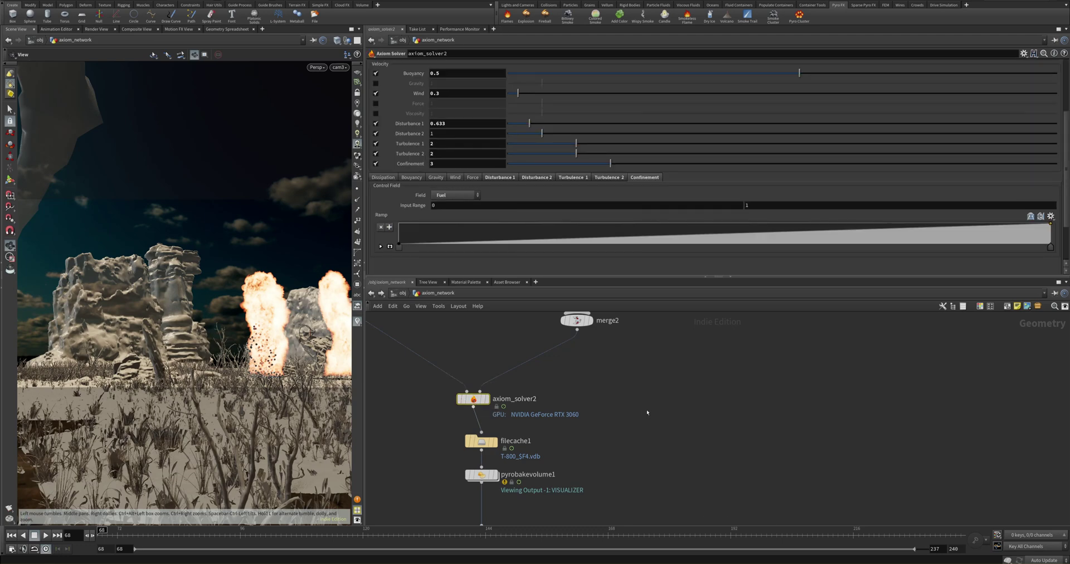
{"action": "scroll", "coordinate": [488, 117], "scroll_direction": "up", "scroll_amount": 5}
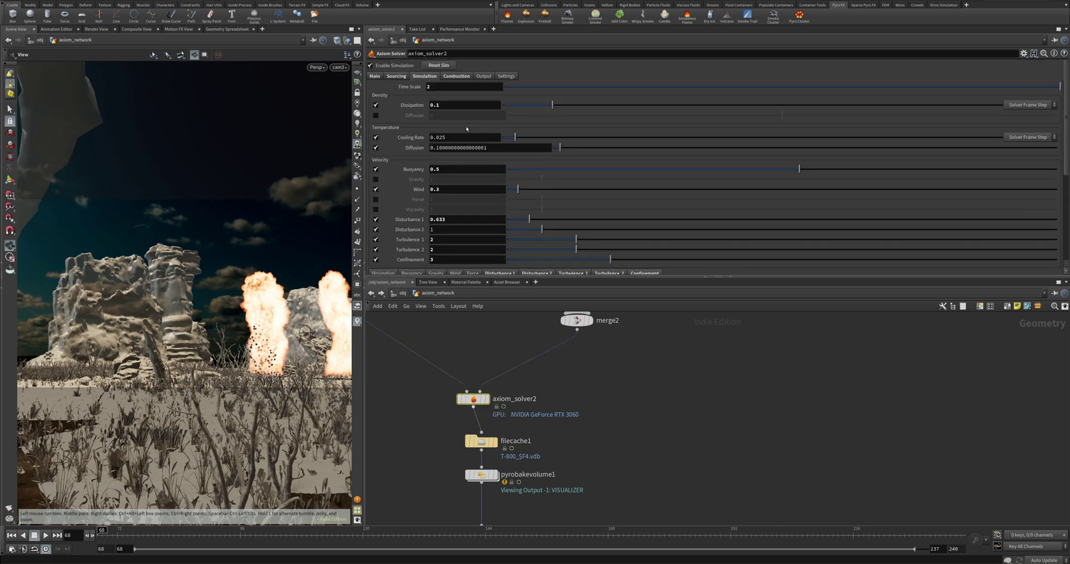
{"action": "left_click", "coordinate": [376, 77]}
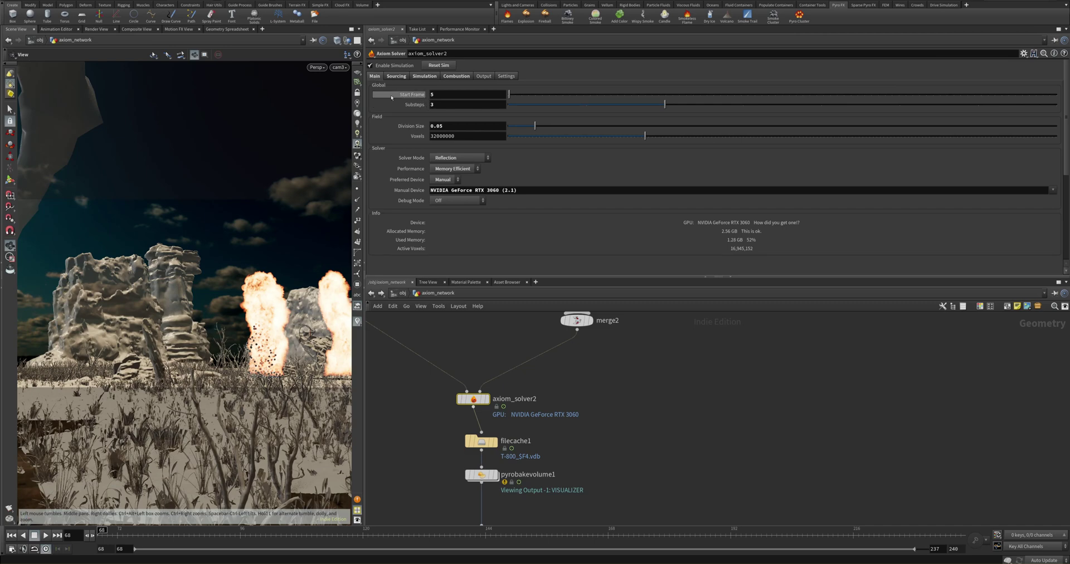
{"action": "left_click", "coordinate": [451, 96]}
{"action": "left_click", "coordinate": [460, 106]}
{"action": "left_click", "coordinate": [459, 106]}
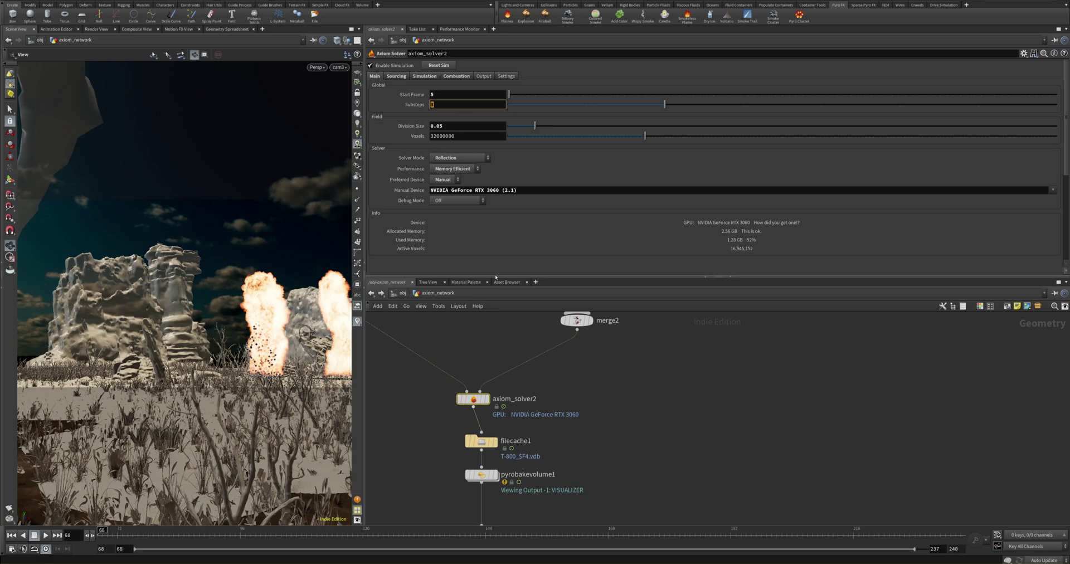
{"action": "middle_click_drag", "start_coordinate": [421, 382], "coordinate": [584, 563]}
{"action": "left_click", "coordinate": [421, 408]}
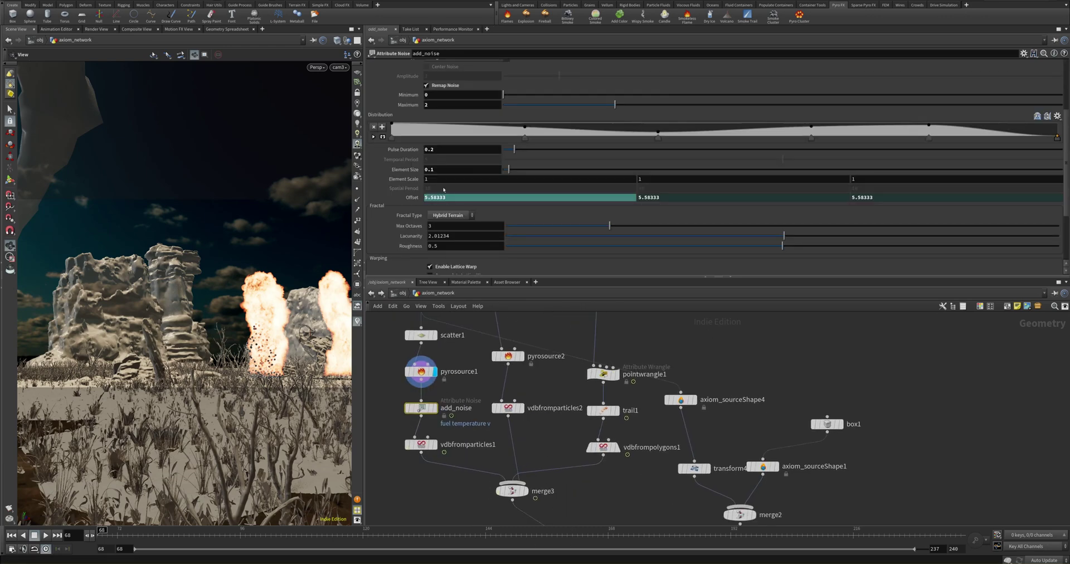
{"action": "scroll", "coordinate": [415, 166], "scroll_direction": "down", "scroll_amount": 2}
{"action": "scroll", "coordinate": [445, 184], "scroll_direction": "up", "scroll_amount": 6}
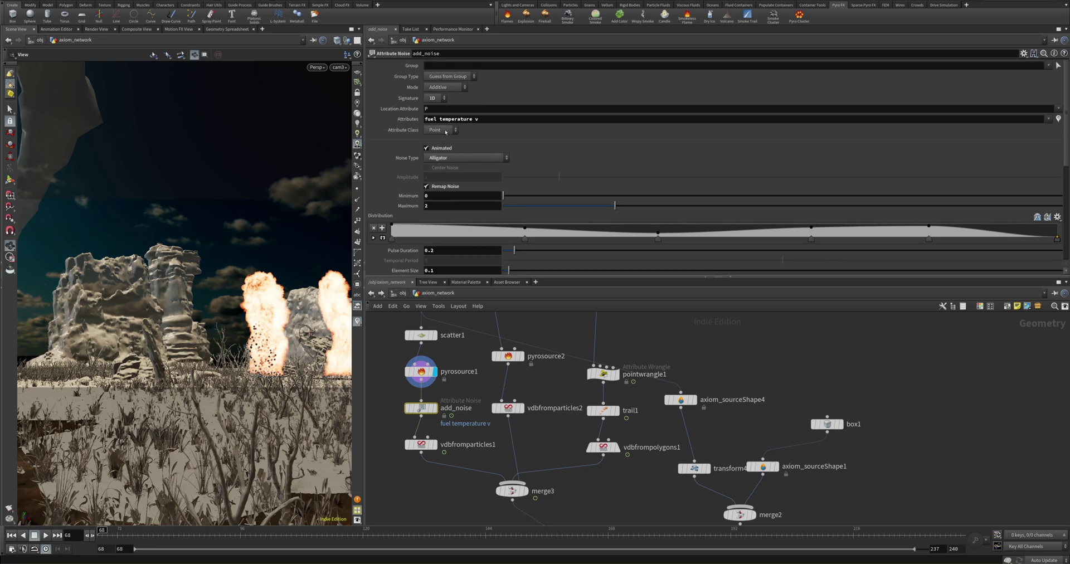
{"action": "left_click_drag", "start_coordinate": [481, 119], "coordinate": [424, 120]}
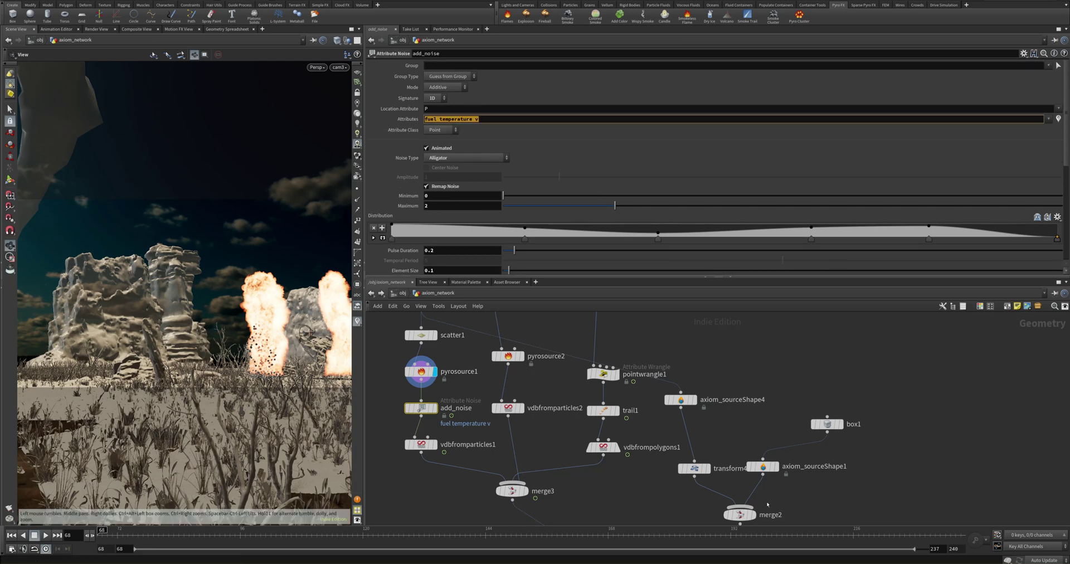
{"action": "middle_click_drag", "start_coordinate": [767, 504], "coordinate": [660, 392]}
{"action": "left_click", "coordinate": [530, 481]}
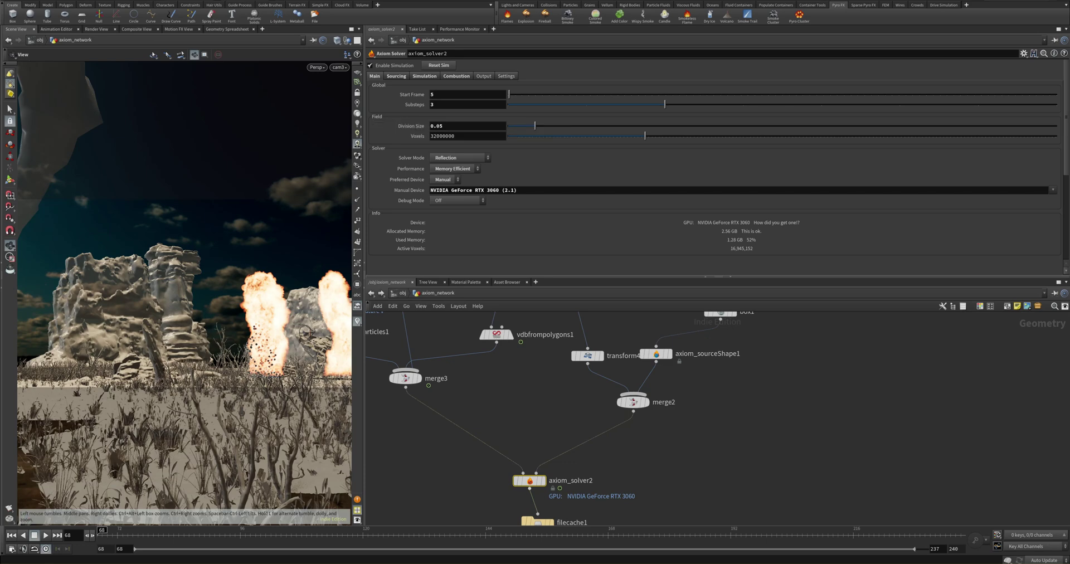
{"action": "double_click", "coordinate": [450, 125]}
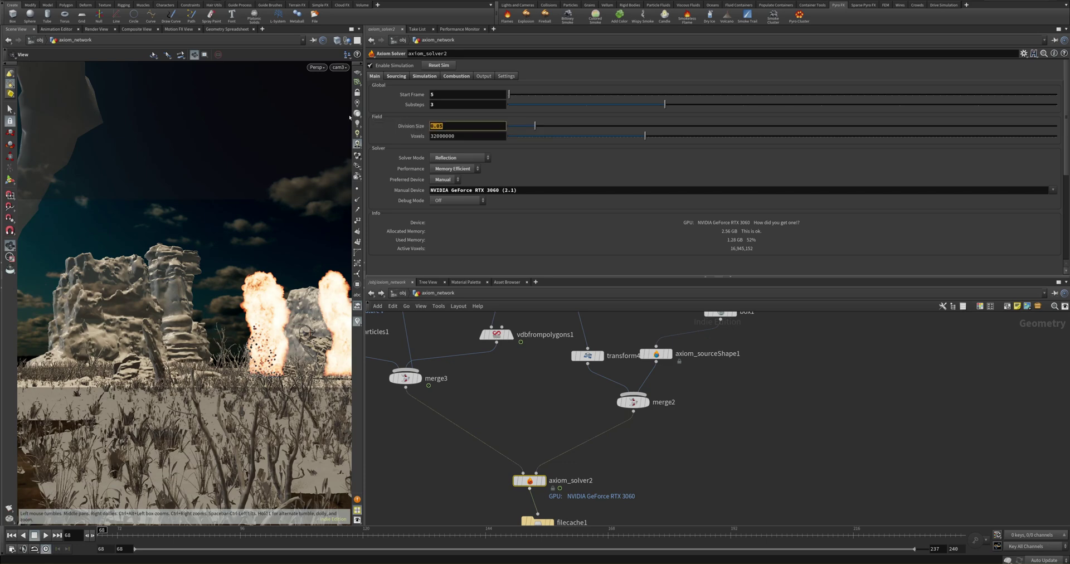
{"action": "double_click", "coordinate": [479, 135]}
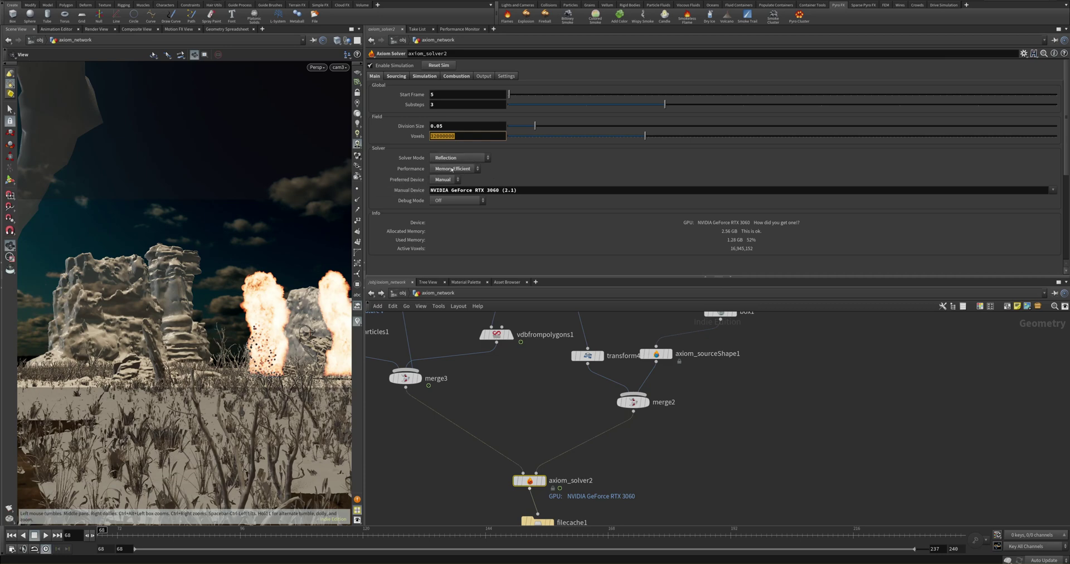
{"action": "left_click", "coordinate": [474, 159]}
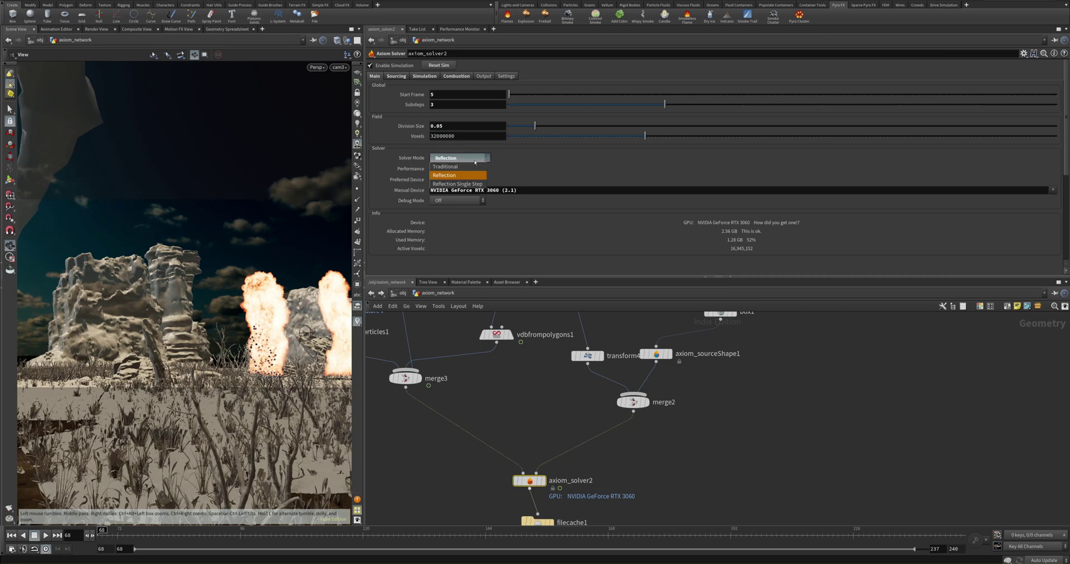
{"action": "left_click", "coordinate": [475, 162]}
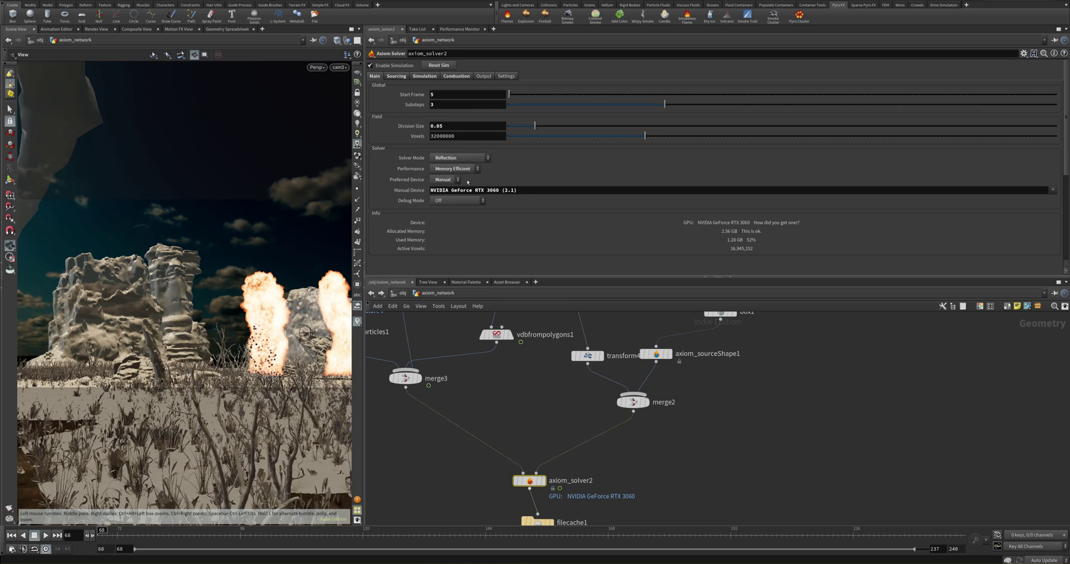
{"action": "left_click", "coordinate": [460, 168]}
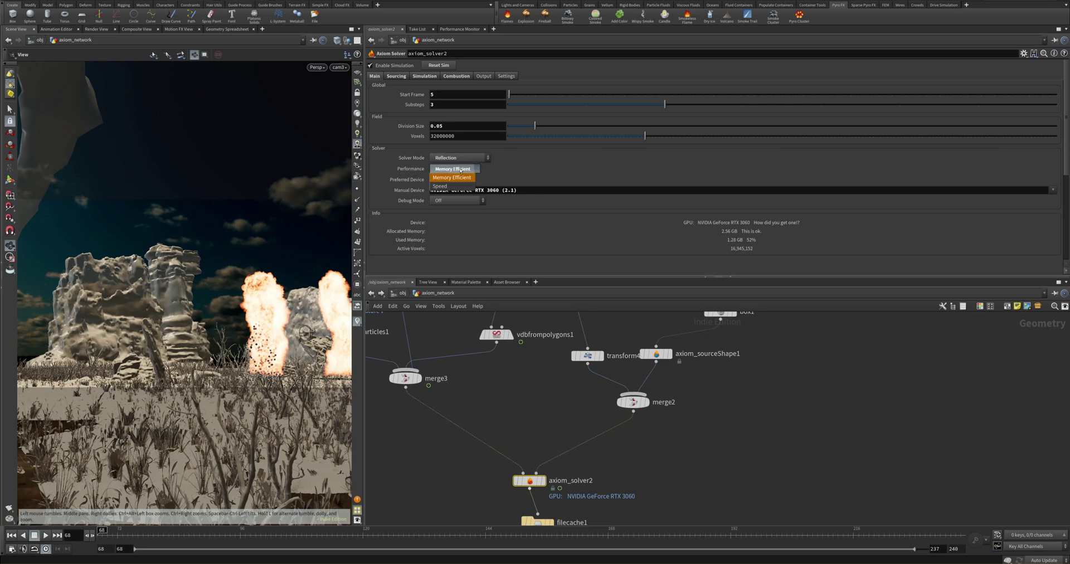
{"action": "left_click", "coordinate": [460, 170]}
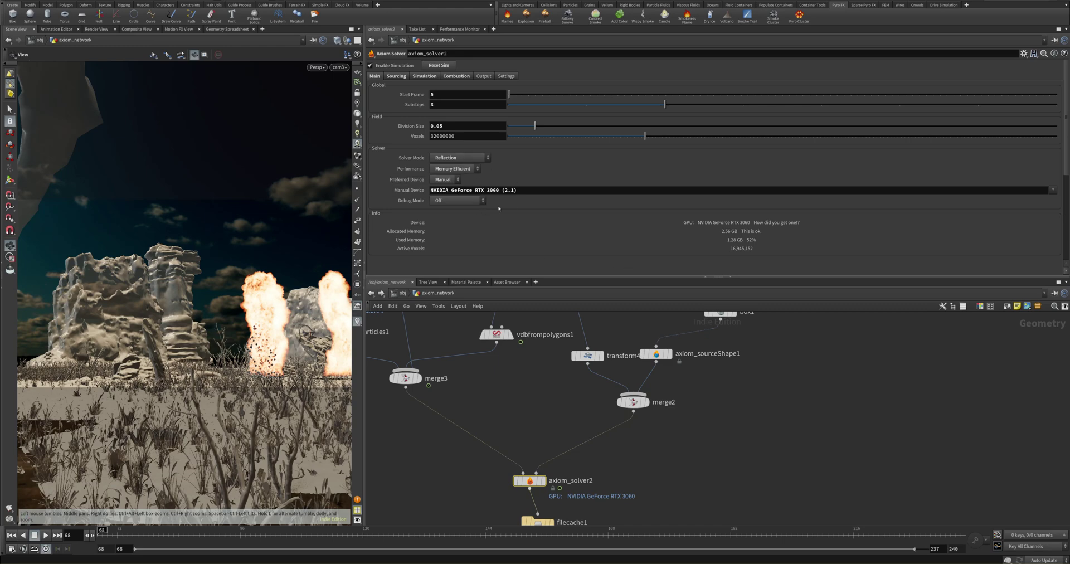
{"action": "left_click", "coordinate": [463, 175]}
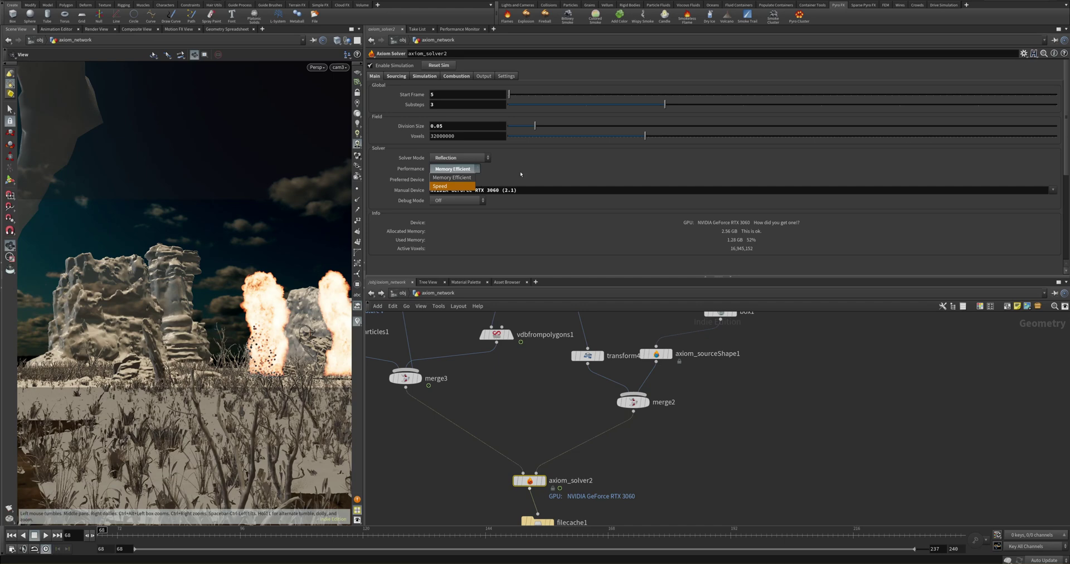
{"action": "left_click", "coordinate": [441, 177]}
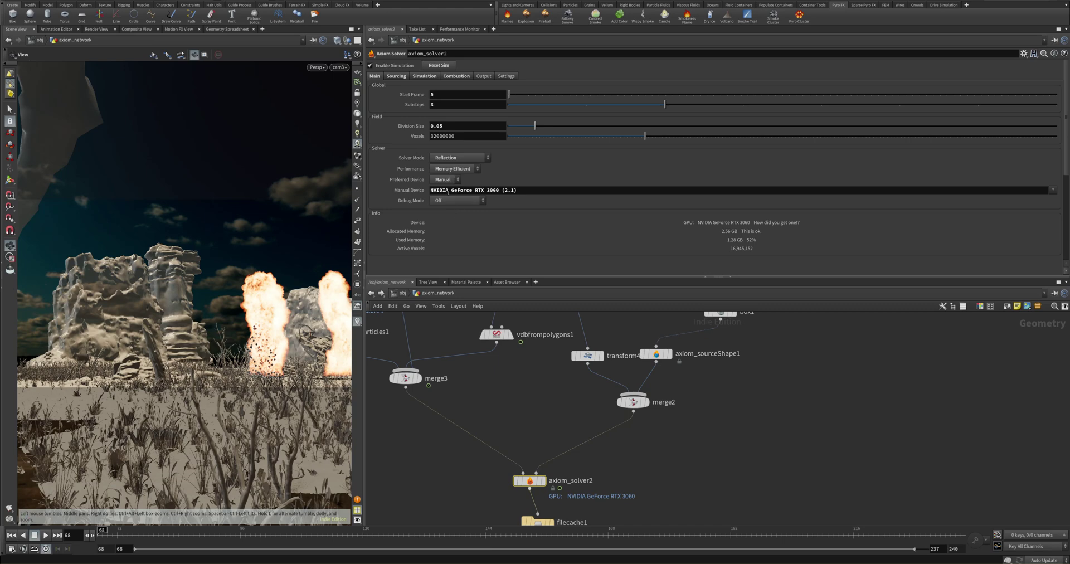
{"action": "left_click", "coordinate": [444, 181]}
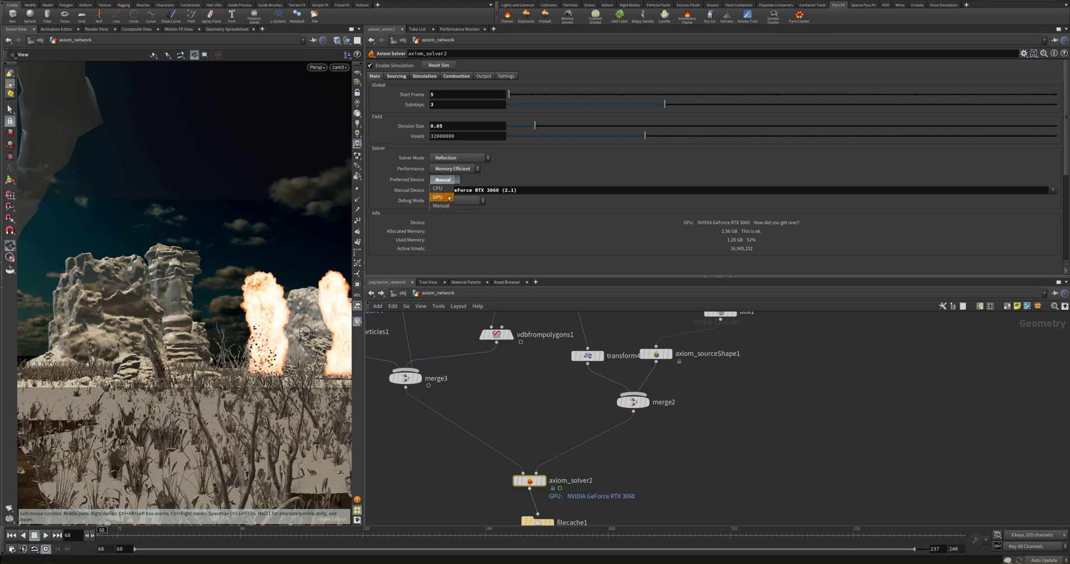
{"action": "left_click", "coordinate": [441, 206]}
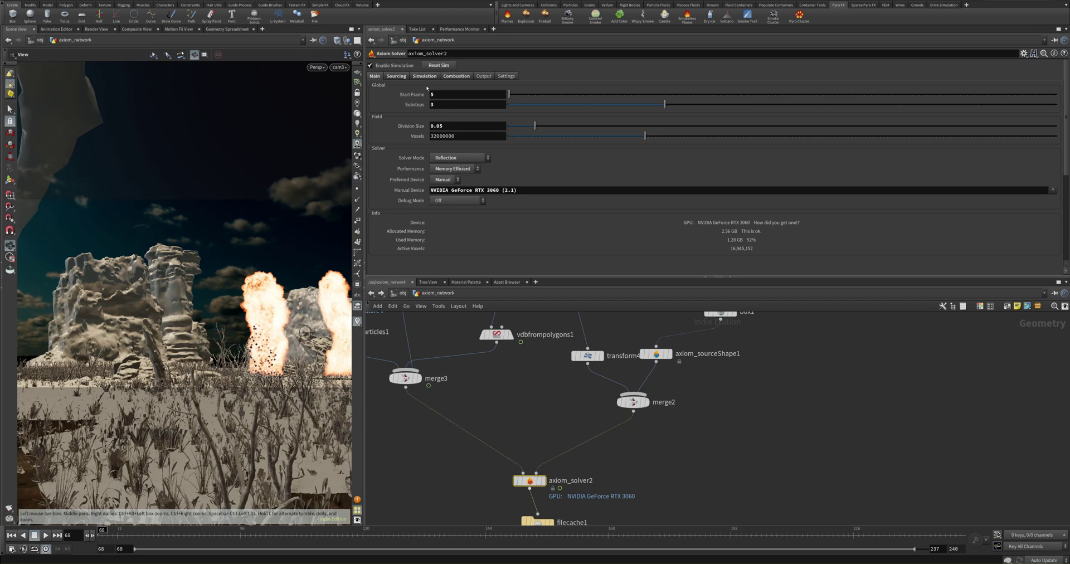
- Review axiom_solver2's Sourcing: Temperature, Fuel, Velocity at 4, Density and Pressure at 1
{"action": "left_click", "coordinate": [397, 76]}
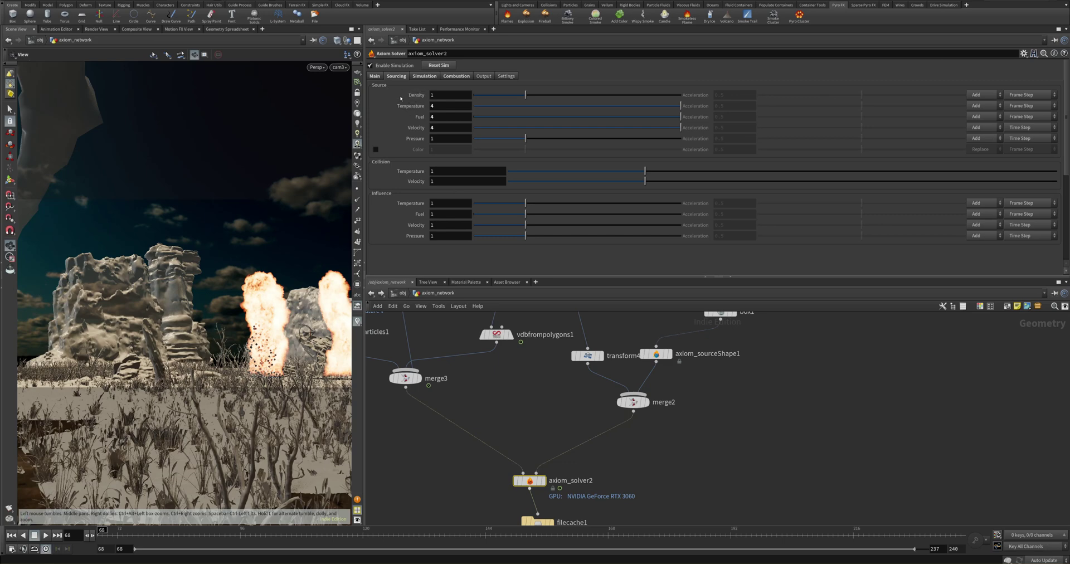
{"action": "double_click", "coordinate": [432, 95]}
{"action": "double_click", "coordinate": [437, 127]}
- Reposition box1 in the axiom_network and bring up the node-adding list
{"action": "scroll", "coordinate": [703, 348], "scroll_direction": "down", "scroll_amount": 3}
{"action": "middle_click_drag", "start_coordinate": [704, 348], "coordinate": [661, 505]}
{"action": "scroll", "coordinate": [639, 465], "scroll_direction": "up", "scroll_amount": 3}
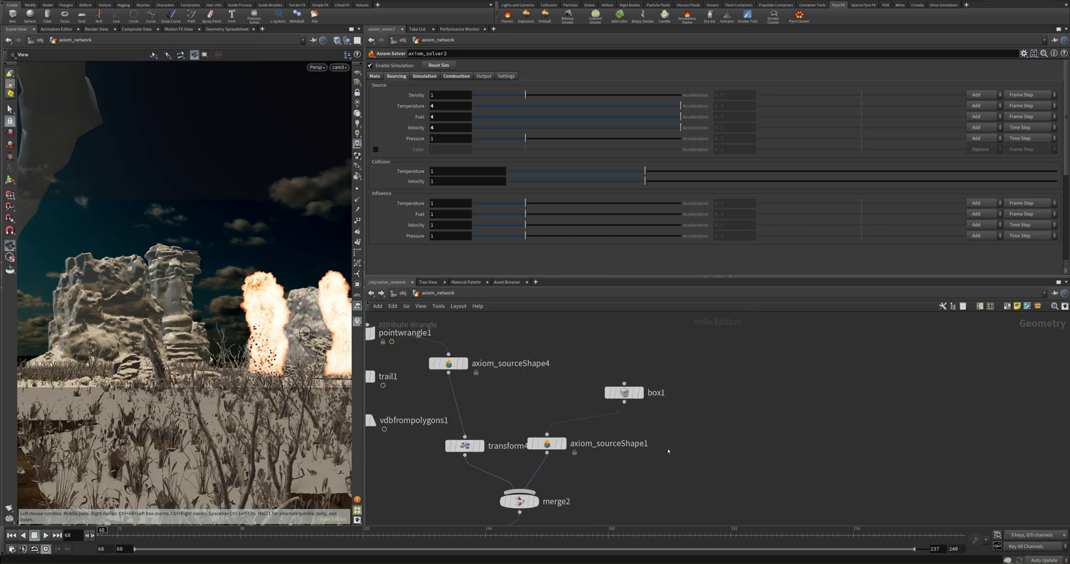
{"action": "left_click_drag", "start_coordinate": [625, 392], "coordinate": [756, 391]}
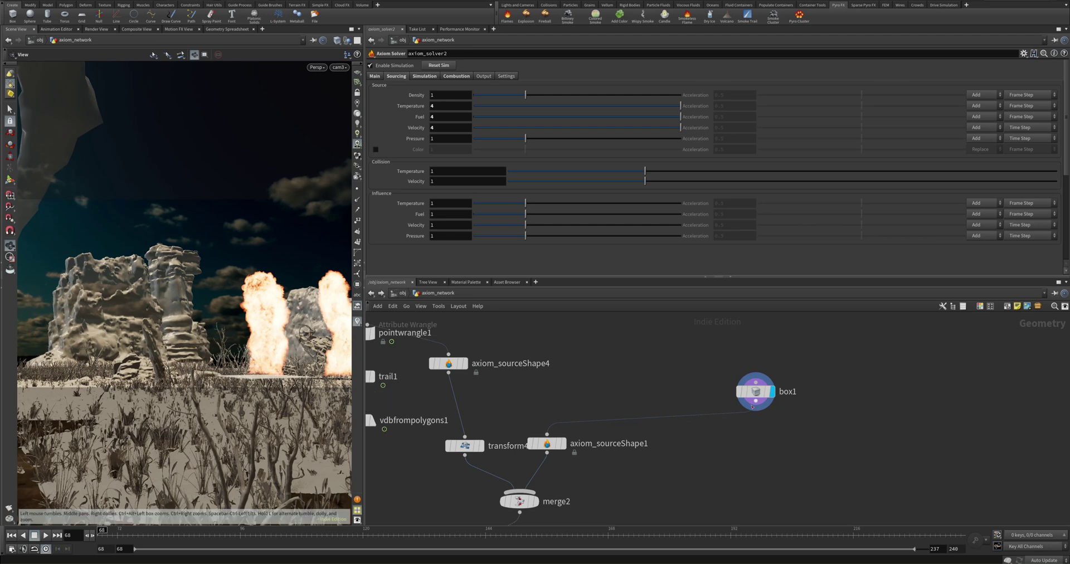
{"action": "left_click_drag", "start_coordinate": [752, 406], "coordinate": [716, 405]}
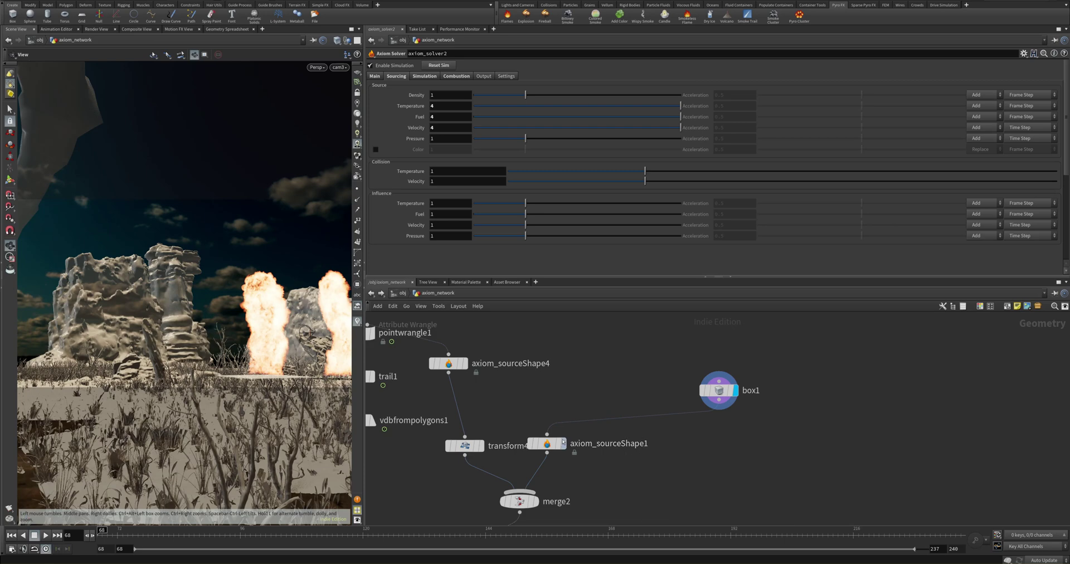
{"action": "mouse_move", "coordinate": [553, 442]}
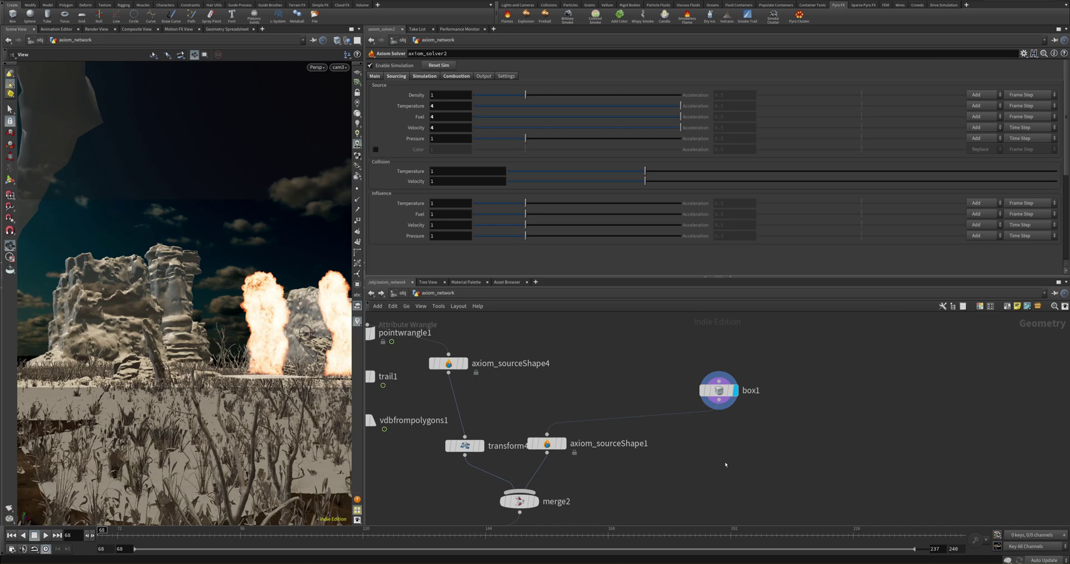
{"action": "key", "text": "Tab"}
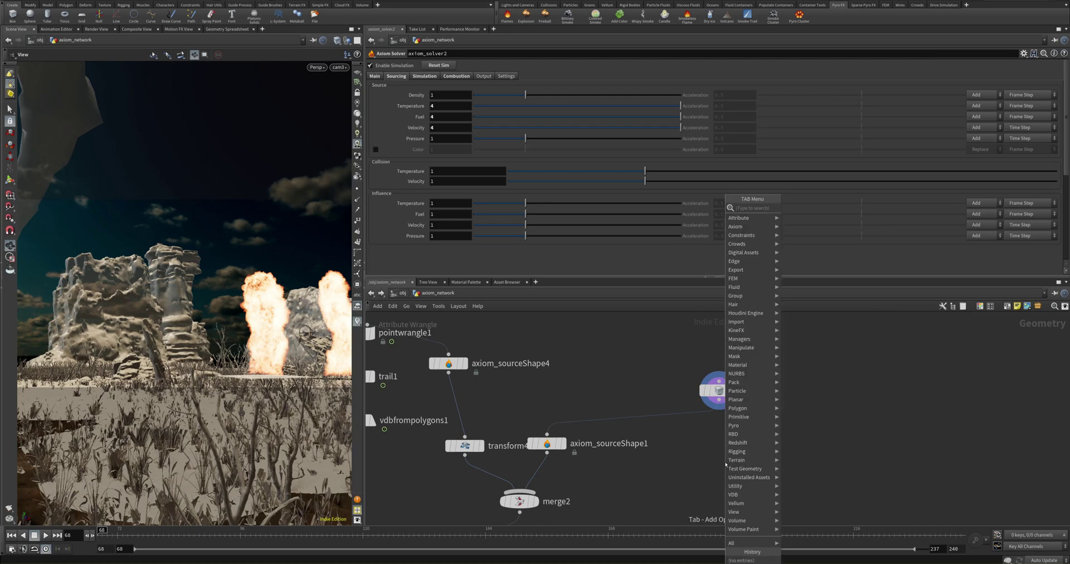
- Search 'axiom' and place a new Axiom Source Shape node, axiom_sourceShape5, beside box1
{"action": "type", "text": "axiom"}
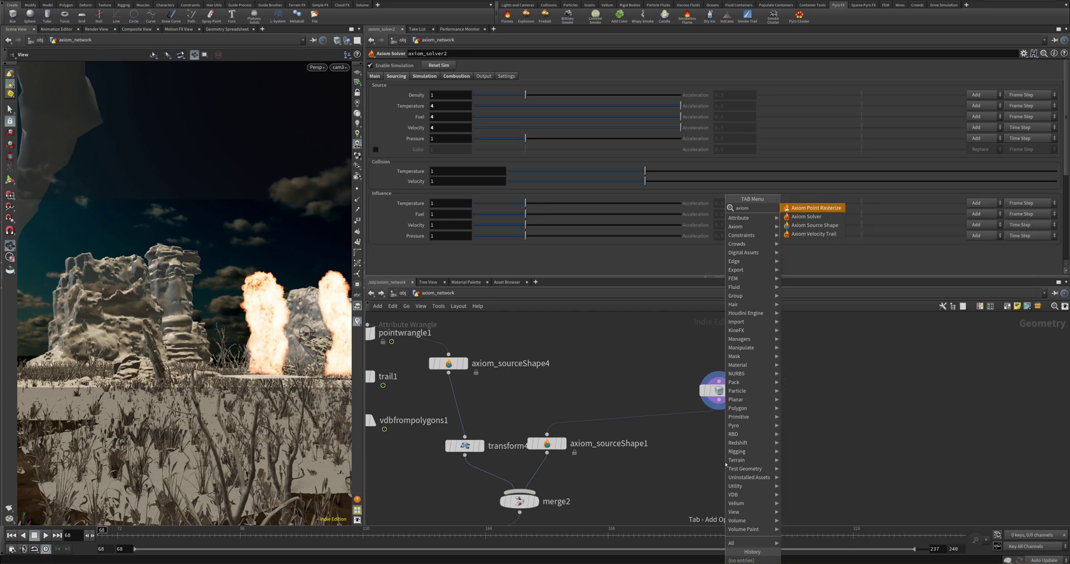
{"action": "left_click", "coordinate": [815, 225]}
{"action": "left_click", "coordinate": [789, 406]}
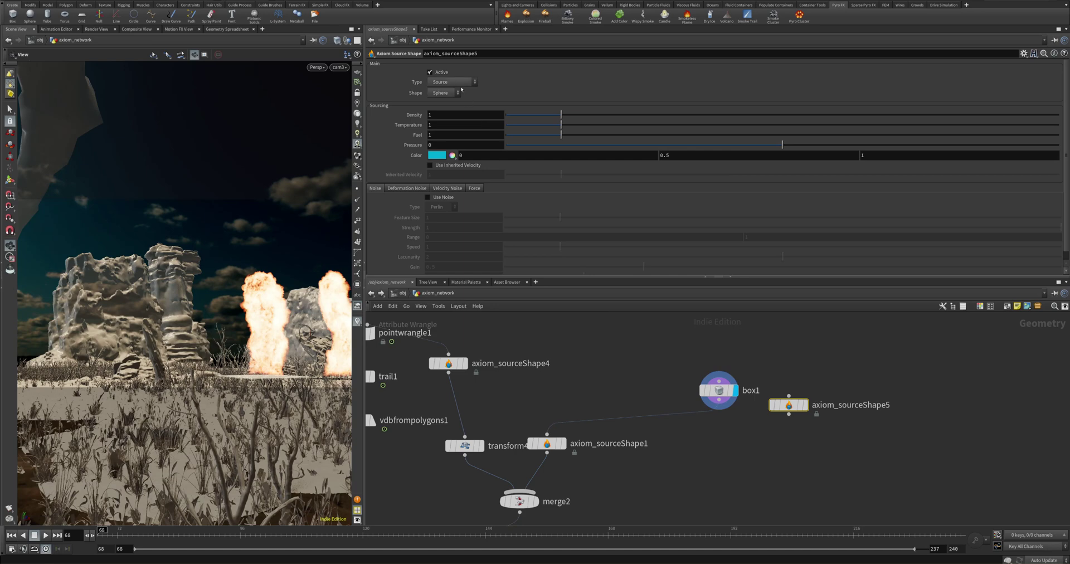
- Check the new node's Type options without changing them, then inspect axiom_sourceShape1's settings
{"action": "left_click", "coordinate": [461, 82]}
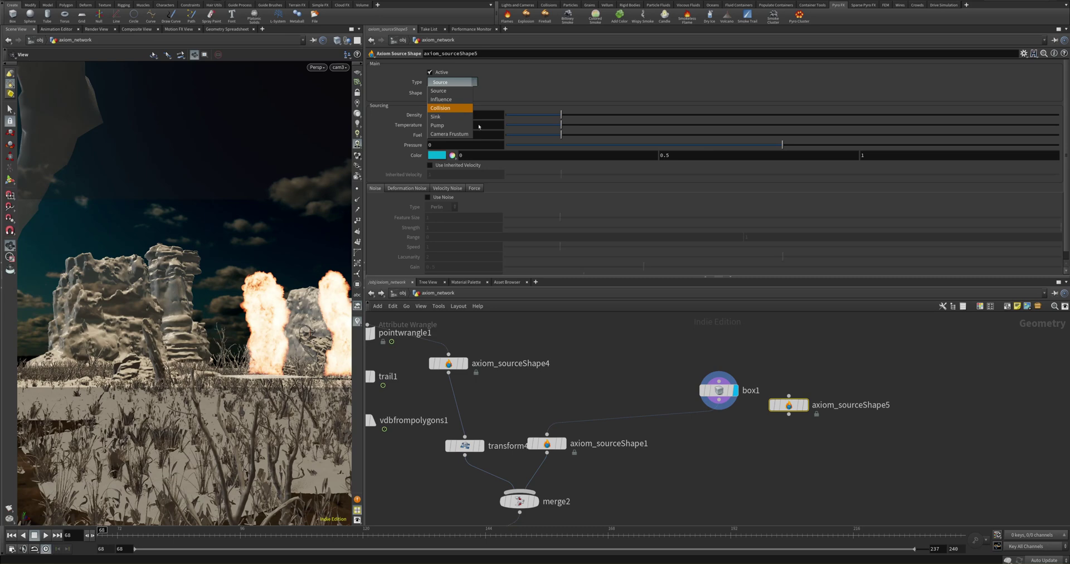
{"action": "left_click", "coordinate": [551, 440]}
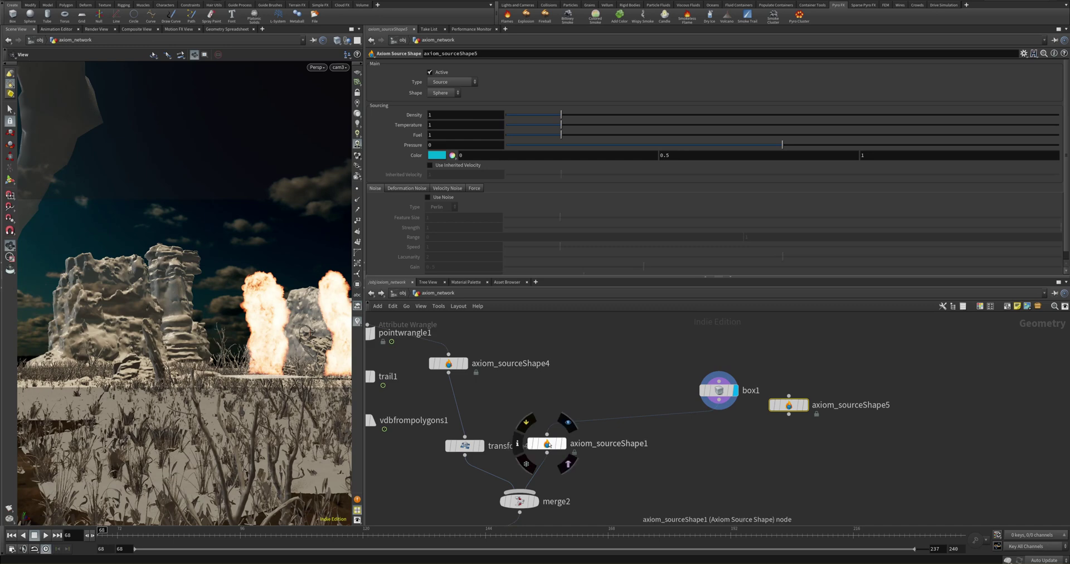
{"action": "left_click", "coordinate": [548, 443]}
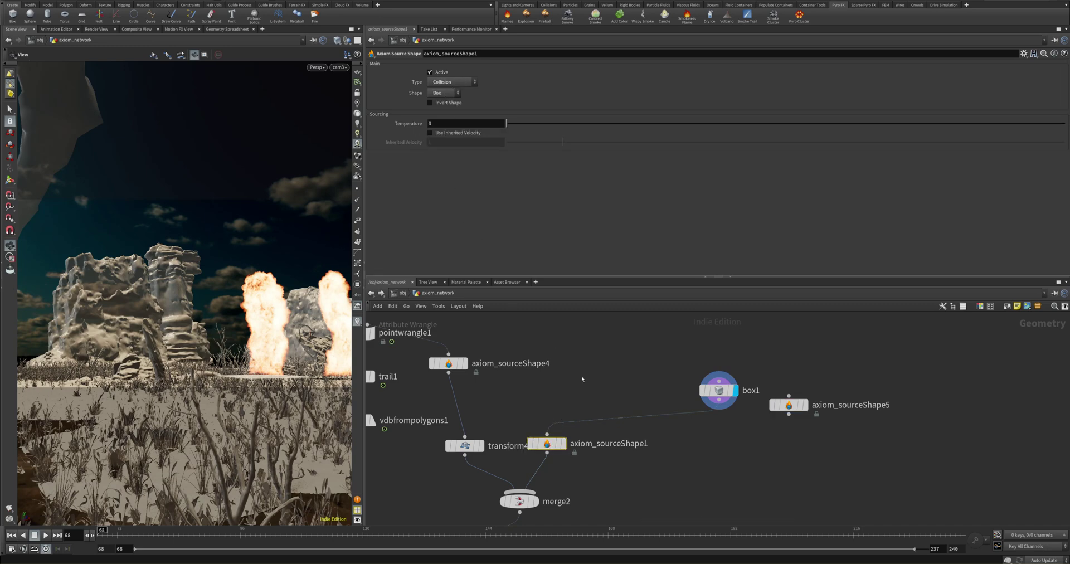
{"action": "scroll", "coordinate": [597, 371], "scroll_direction": "down", "scroll_amount": 5}
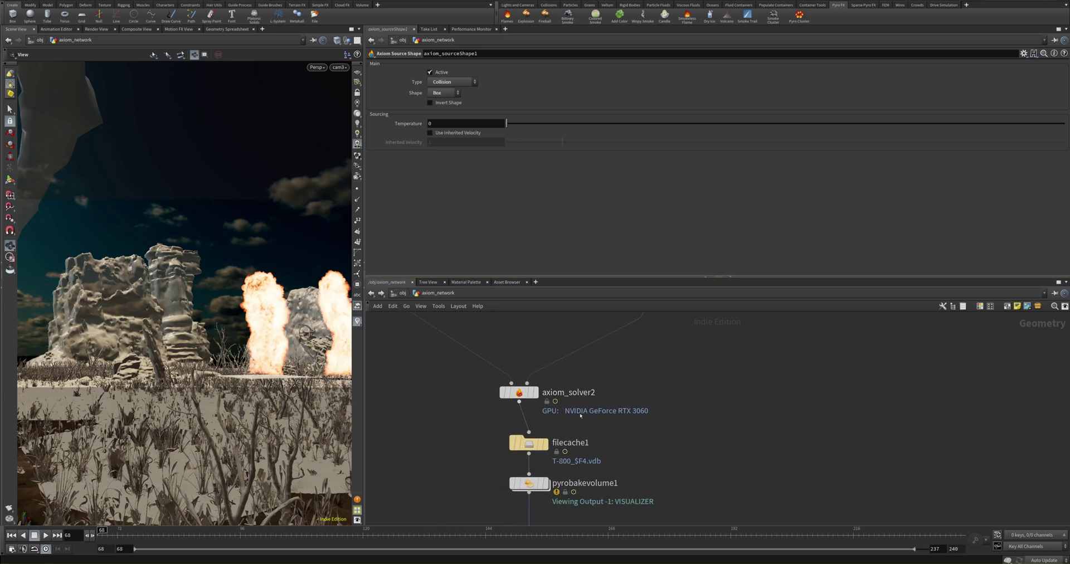
- Show axiom_solver2's Simulation tab: time scale 2, dissipation 0.1, cooling rate 0.025, buoyancy 0.5
{"action": "left_click", "coordinate": [519, 393]}
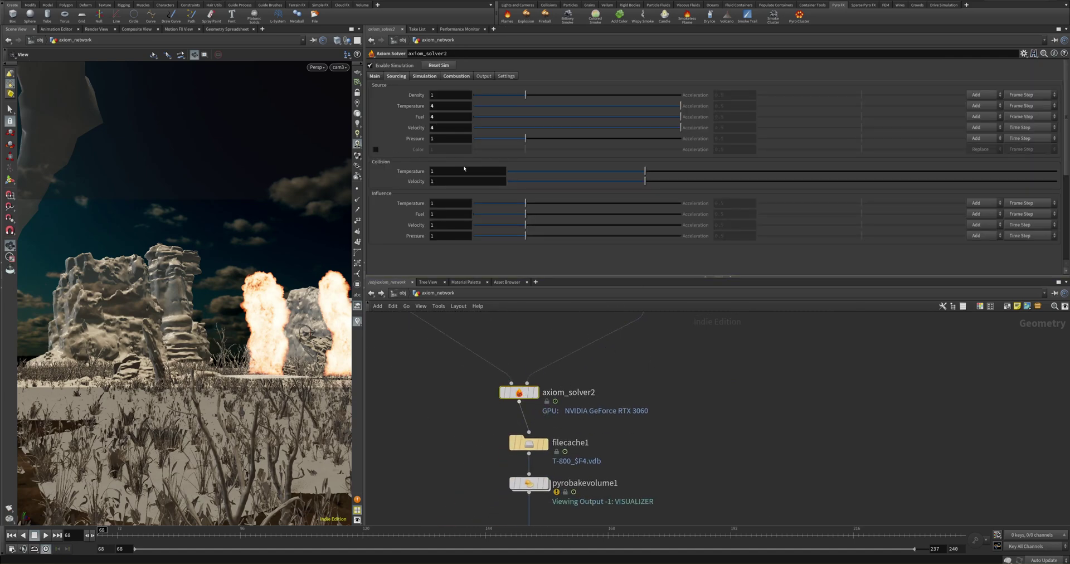
{"action": "left_click", "coordinate": [419, 76]}
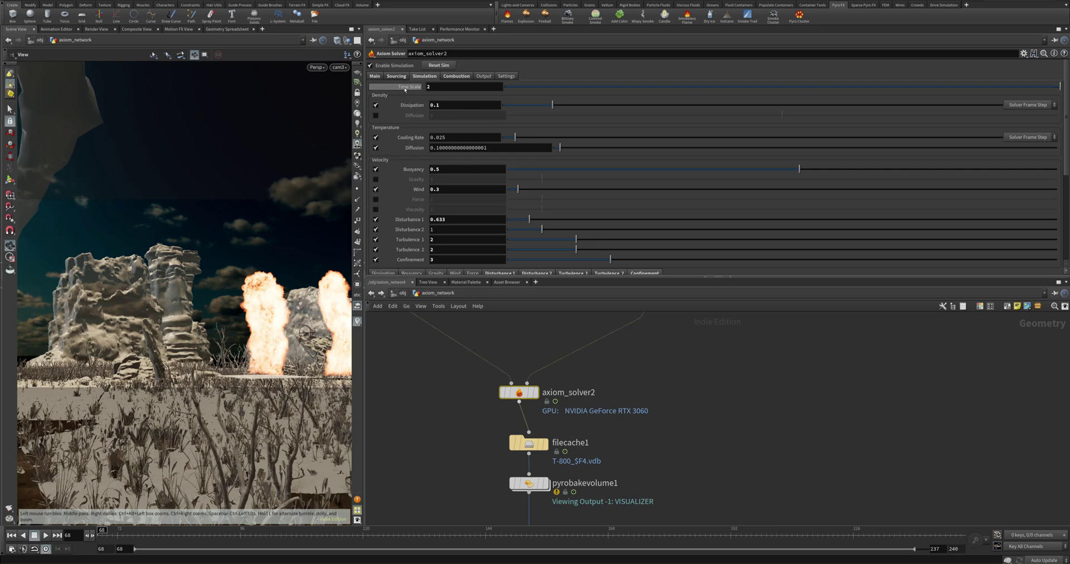
{"action": "left_click", "coordinate": [462, 85]}
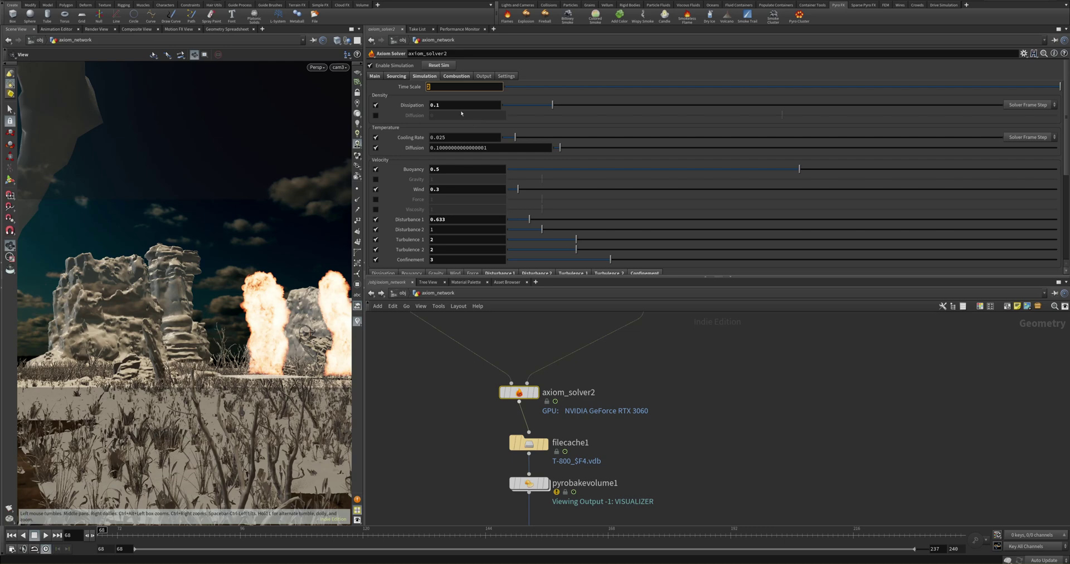
{"action": "key", "text": "Tab"}
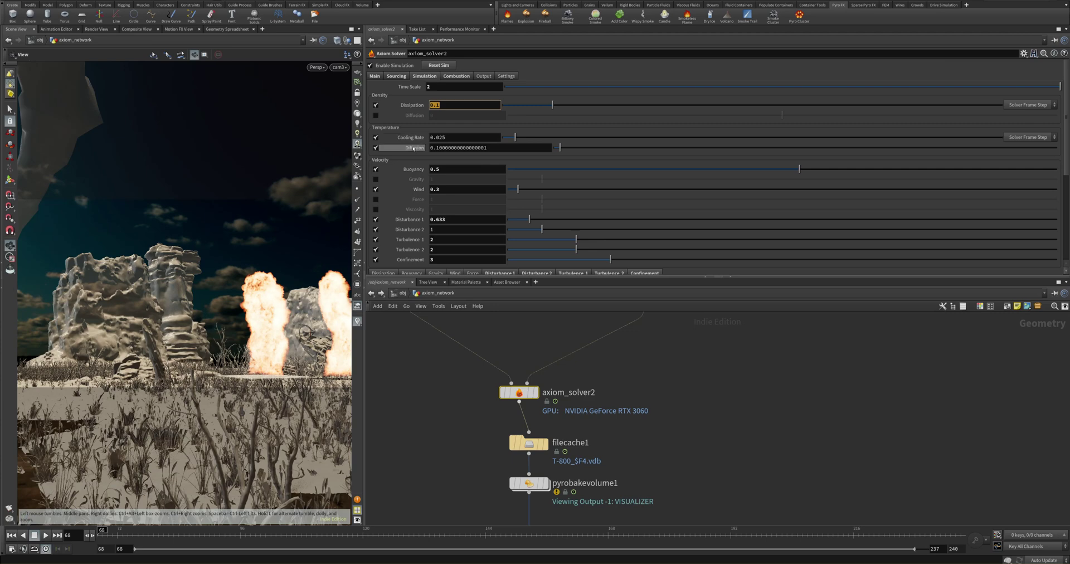
- Check the Cooling Rate and Buoyancy values, widen the 3D viewport, and scroll to the confinement controls
{"action": "left_click", "coordinate": [478, 137]}
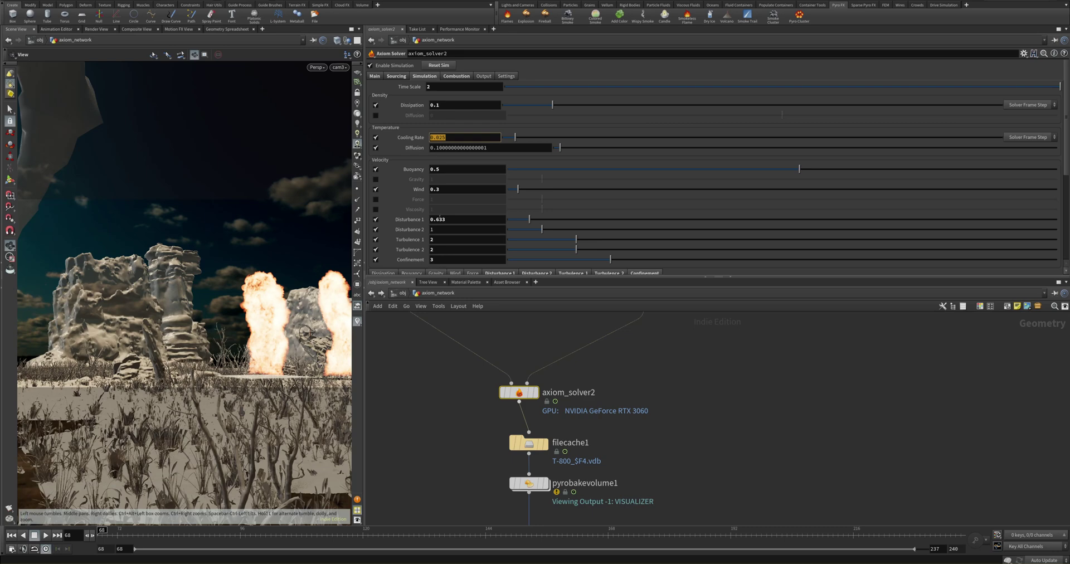
{"action": "left_click", "coordinate": [469, 169]}
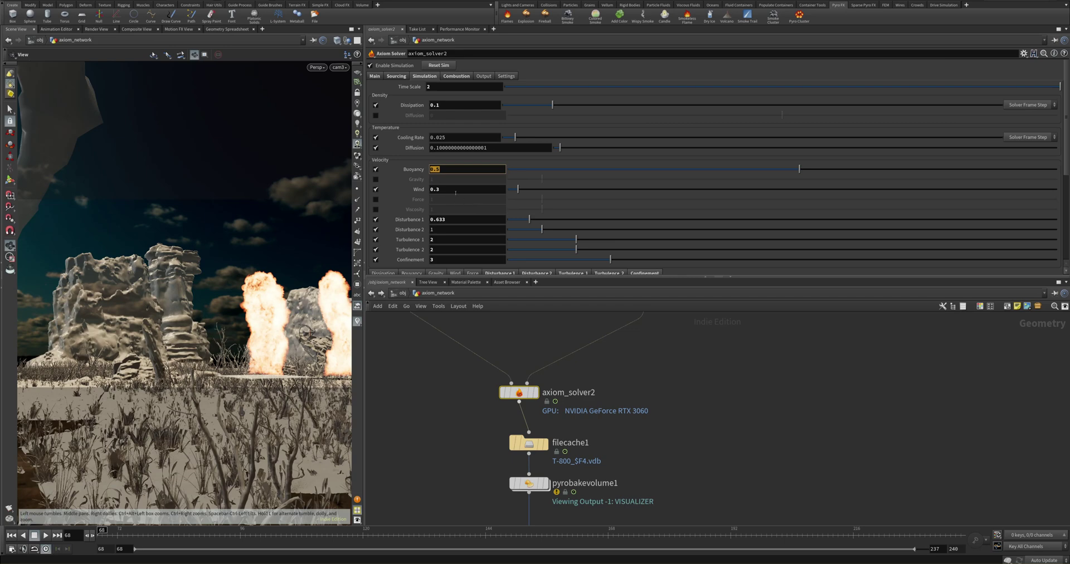
{"action": "left_click", "coordinate": [430, 170]}
{"action": "left_click_drag", "start_coordinate": [357, 388], "coordinate": [662, 388]}
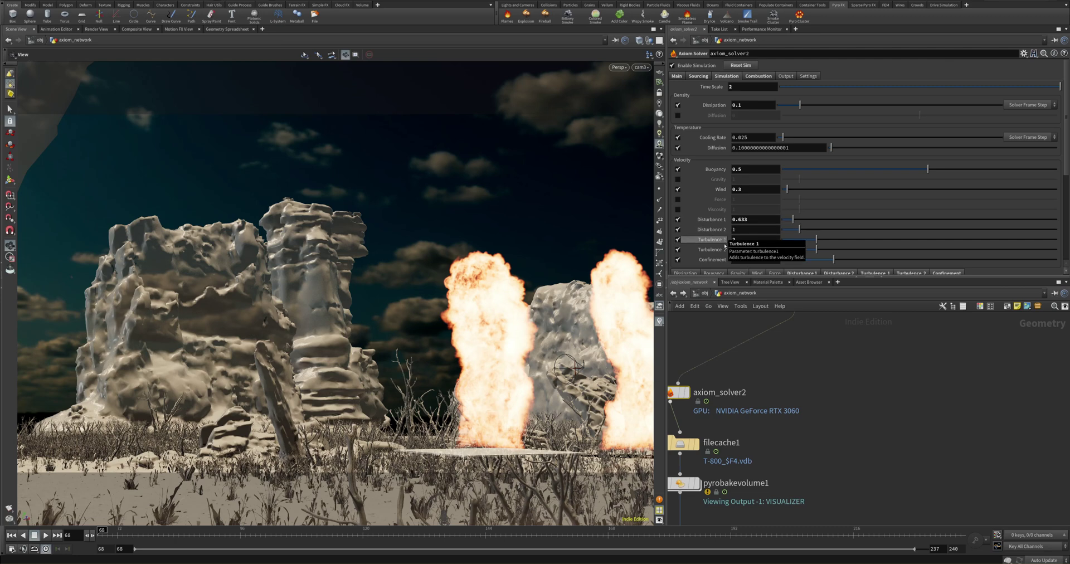
{"action": "scroll", "coordinate": [722, 245], "scroll_direction": "down", "scroll_amount": 2}
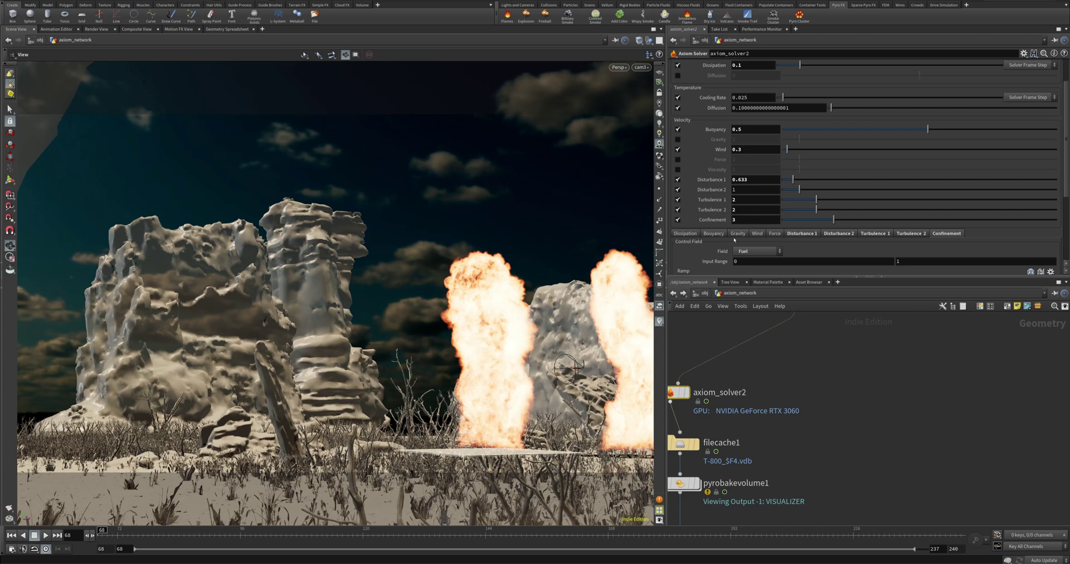
- Review the Disturbance 1 settings, keeping Velocity (Speed) as the cut-off field
{"action": "scroll", "coordinate": [818, 233], "scroll_direction": "down", "scroll_amount": 3}
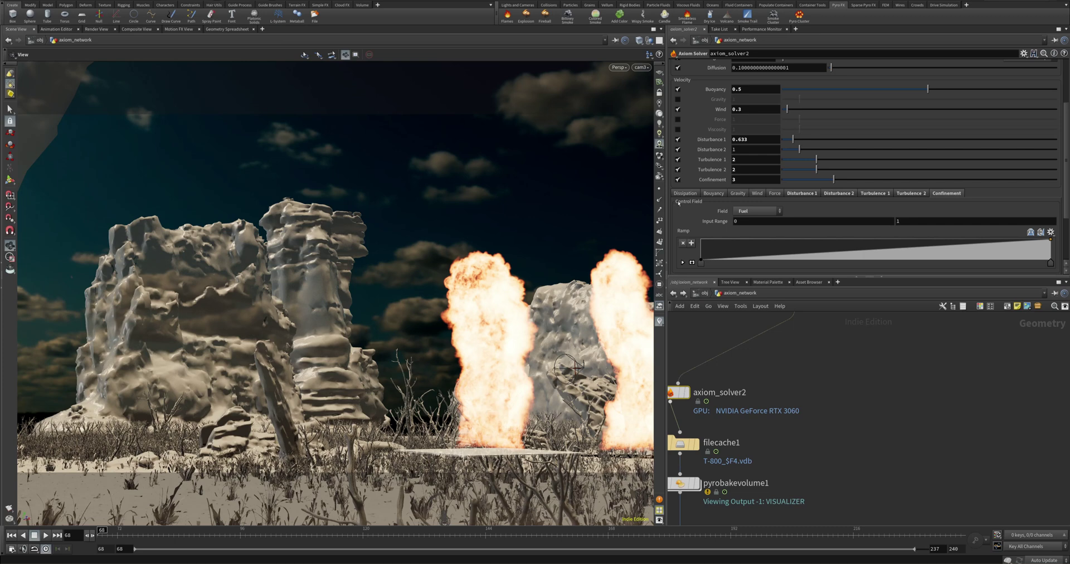
{"action": "left_click", "coordinate": [804, 193]}
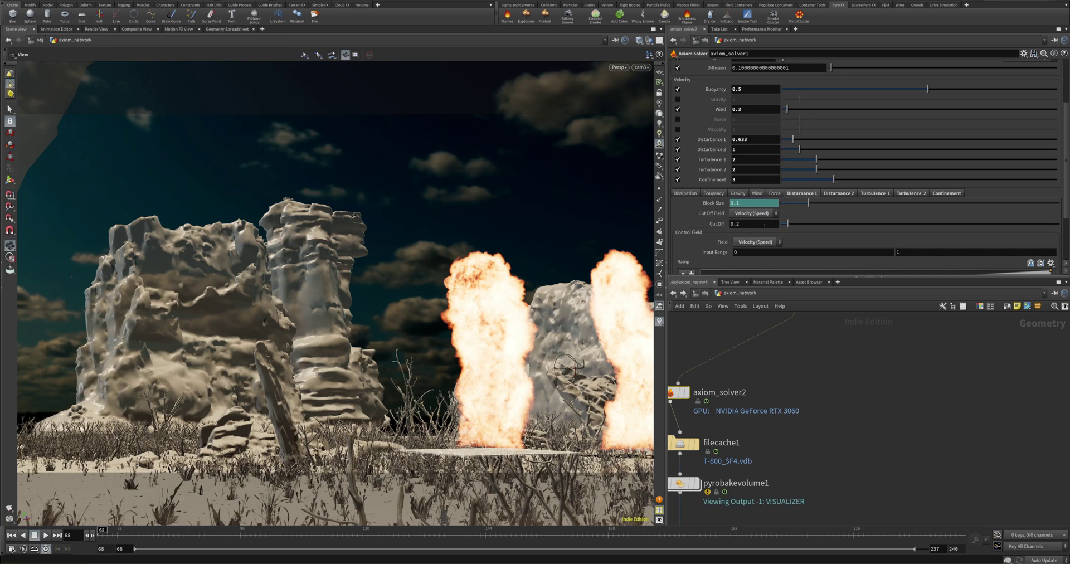
{"action": "left_click", "coordinate": [760, 214]}
{"action": "left_click", "coordinate": [760, 214]}
{"action": "left_click", "coordinate": [745, 225]}
- Switch Disturbance 2's cut-off field to Off, then back to Fuel
{"action": "left_click", "coordinate": [839, 194]}
{"action": "left_click", "coordinate": [749, 213]}
{"action": "left_click", "coordinate": [752, 214]}
{"action": "left_click", "coordinate": [752, 213]}
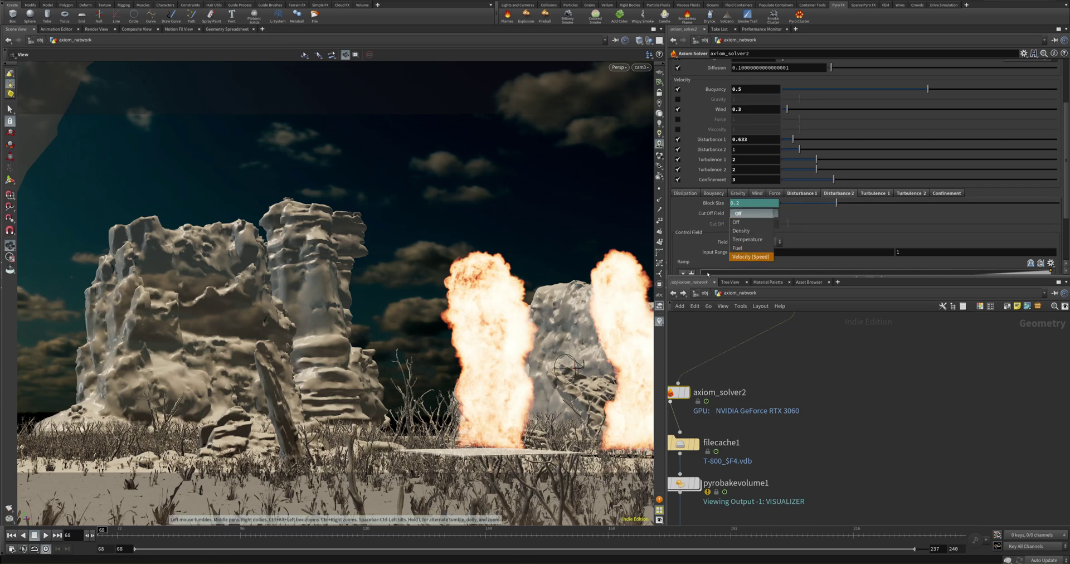
{"action": "left_click", "coordinate": [737, 248]}
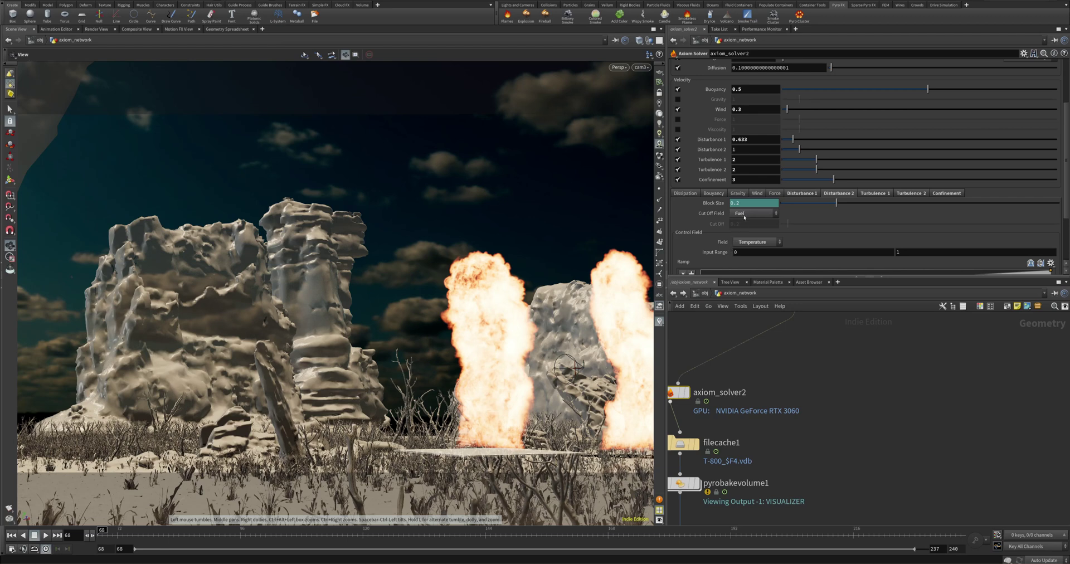
- Change the Turbulence 1 Gain from 1.5 to 1.2
{"action": "left_click", "coordinate": [868, 194]}
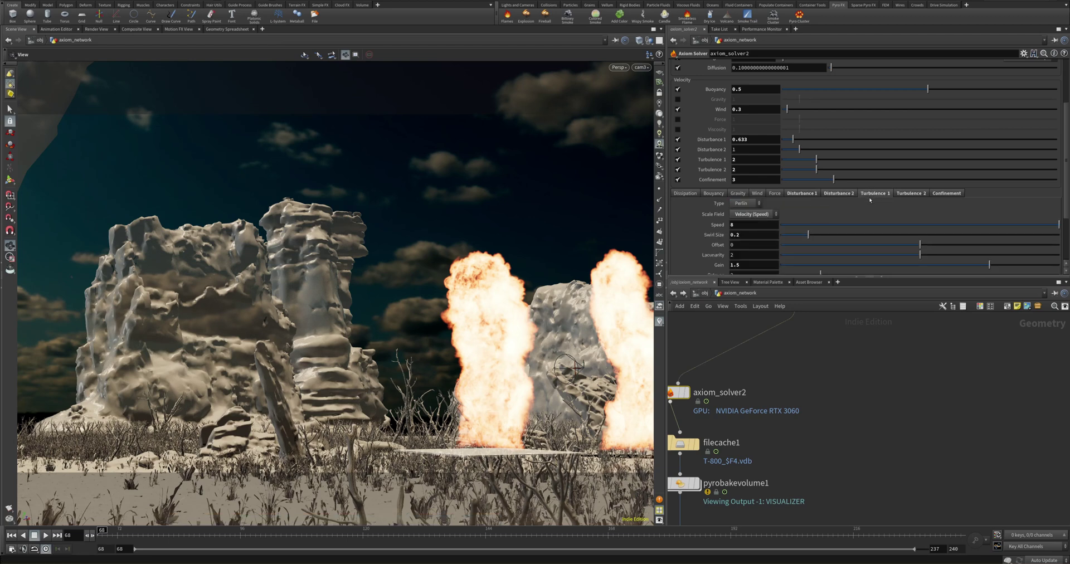
{"action": "scroll", "coordinate": [768, 217], "scroll_direction": "down", "scroll_amount": 3}
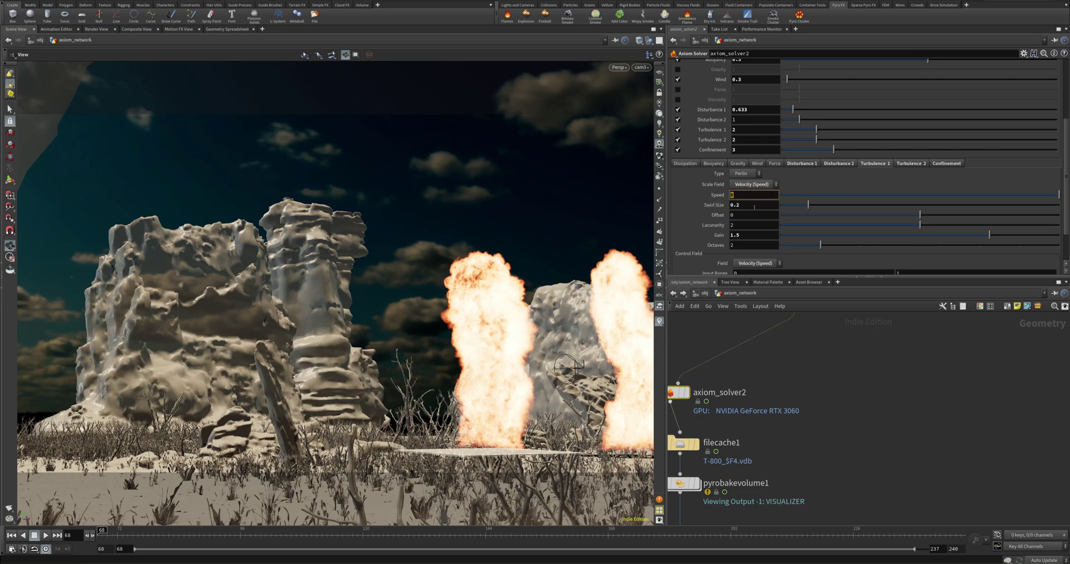
{"action": "key", "text": "Tab"}
{"action": "double_click", "coordinate": [755, 234]}
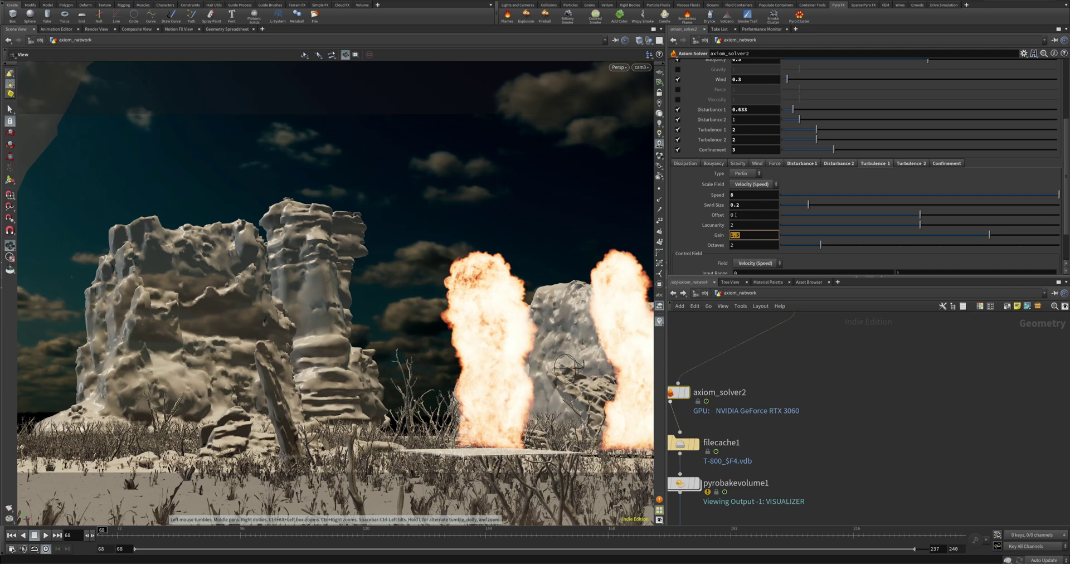
{"action": "scroll", "coordinate": [759, 197], "scroll_direction": "down", "scroll_amount": 2}
{"action": "scroll", "coordinate": [760, 202], "scroll_direction": "down", "scroll_amount": 1}
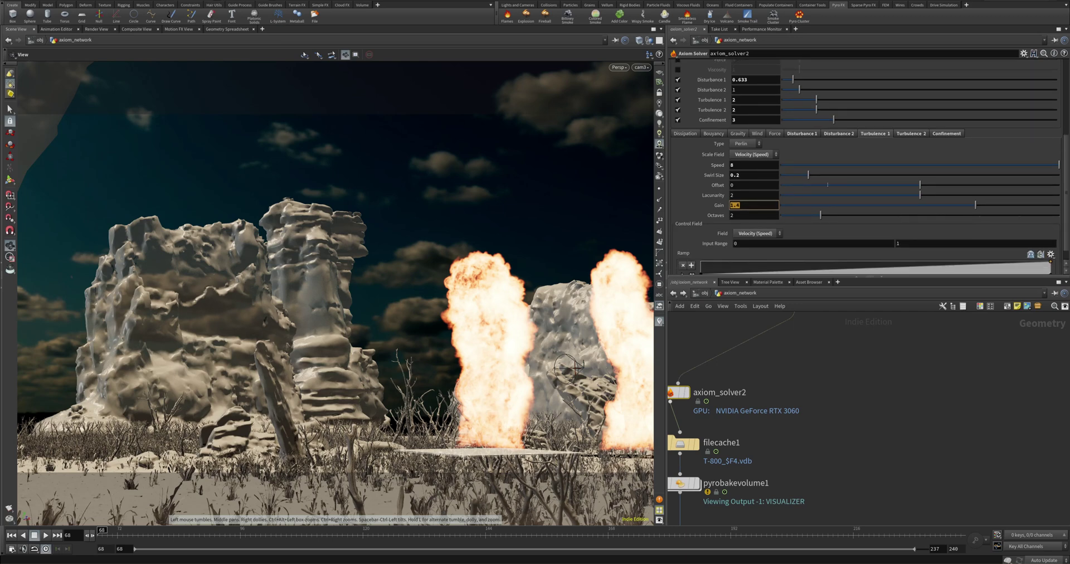
{"action": "scroll", "coordinate": [828, 184], "scroll_direction": "down", "scroll_amount": 3}
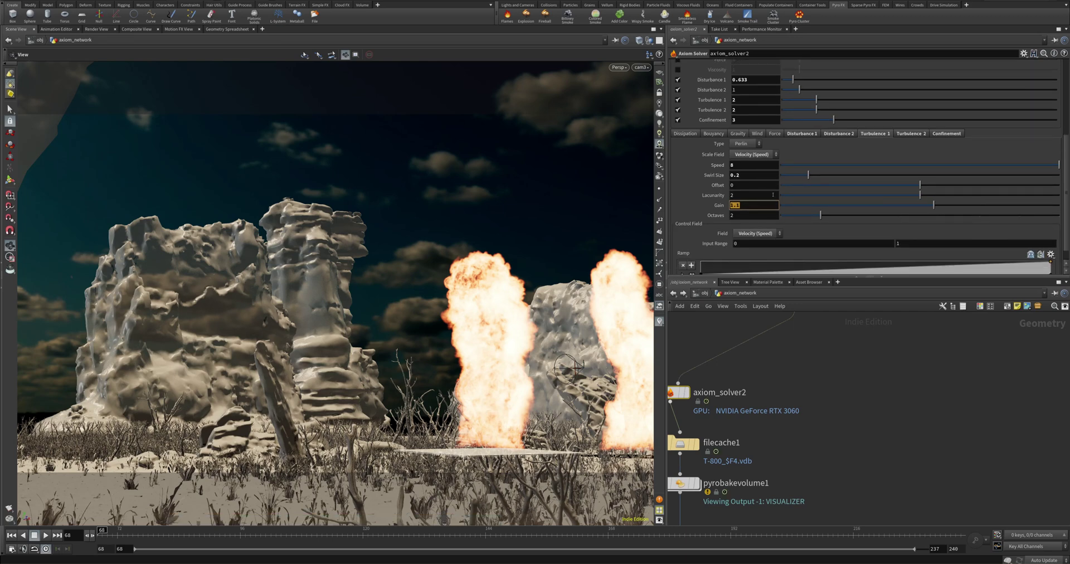
{"action": "left_click", "coordinate": [763, 205]}
{"action": "type", "text": "2"}
{"action": "key", "text": "Return"}
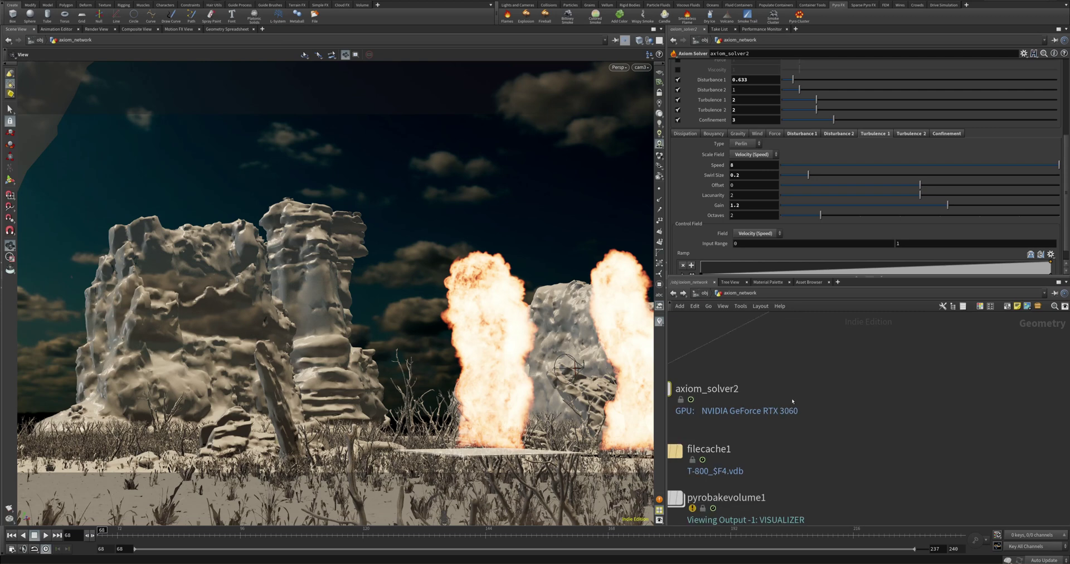
{"action": "middle_click_drag", "start_coordinate": [819, 367], "coordinate": [885, 438]}
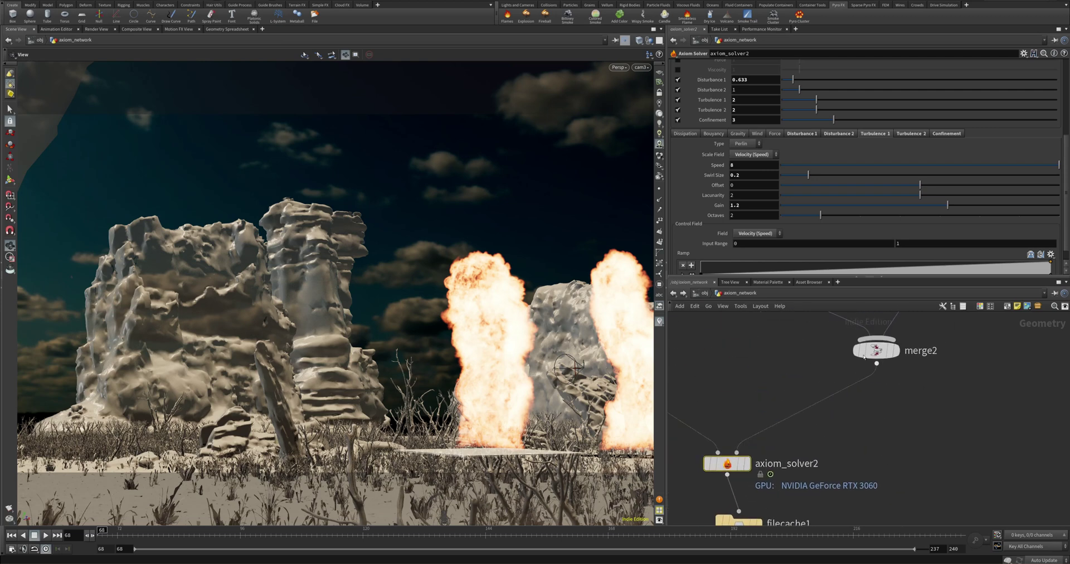
- Show axiom_solver2's Confinement settings
{"action": "scroll", "coordinate": [839, 184], "scroll_direction": "down", "scroll_amount": 1}
{"action": "scroll", "coordinate": [839, 182], "scroll_direction": "up", "scroll_amount": 2}
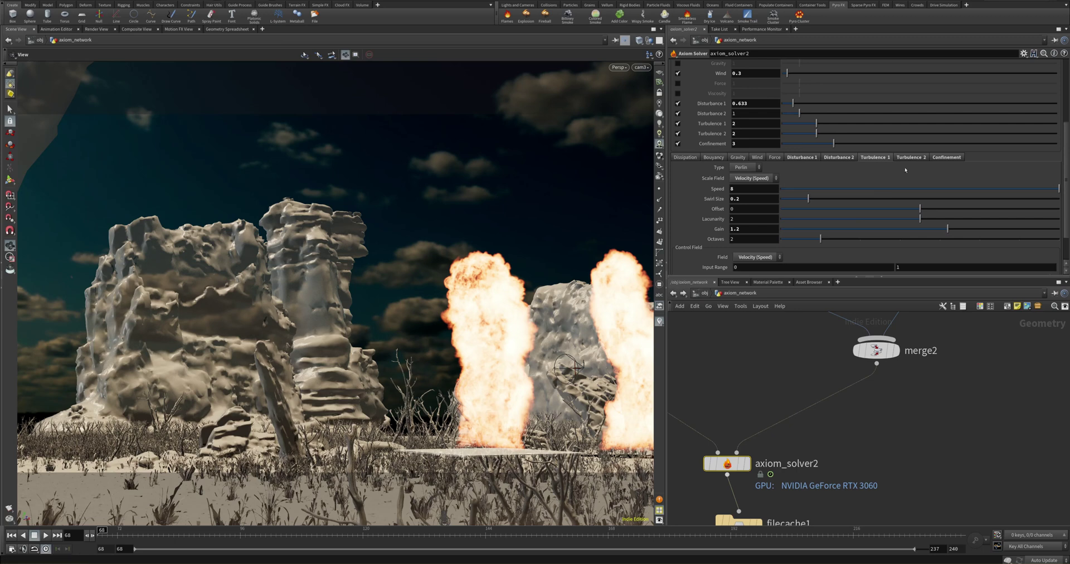
{"action": "left_click", "coordinate": [947, 157]}
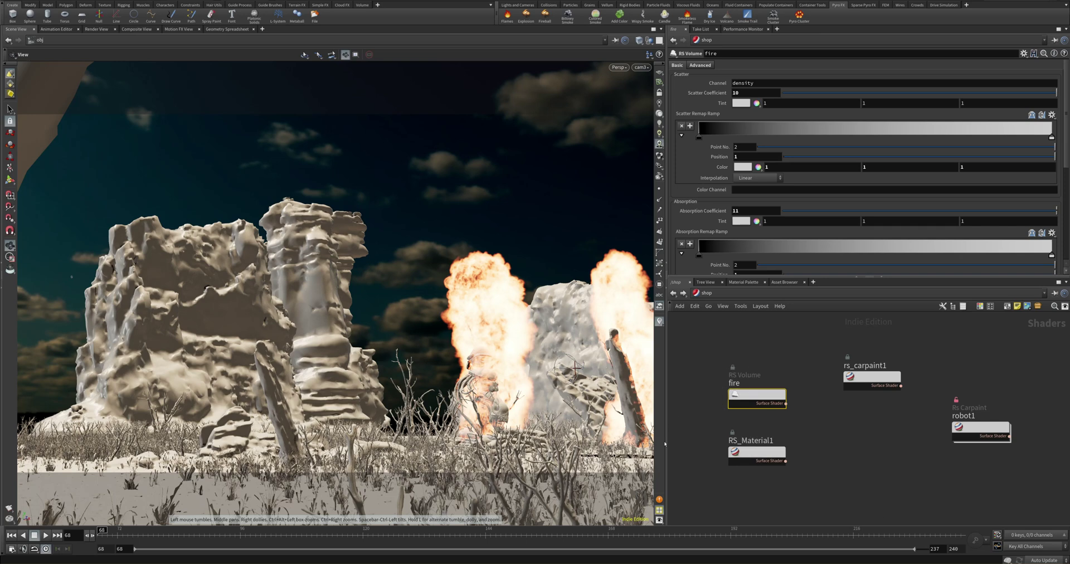
- Enlarge the parameter and network panes, reposition the fire shader node, and look inside it
{"action": "left_click_drag", "start_coordinate": [668, 456], "coordinate": [491, 456]}
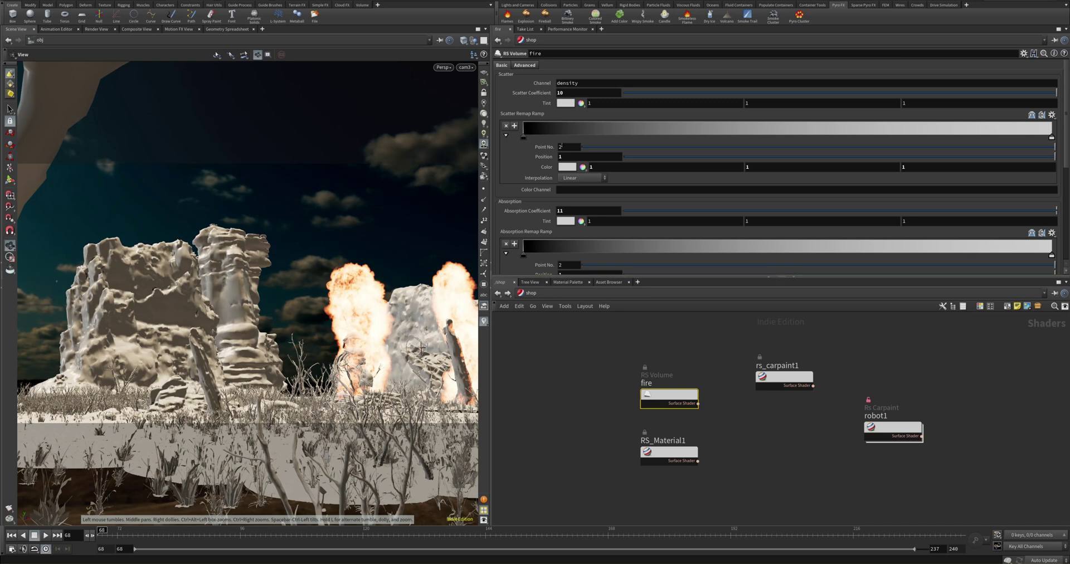
{"action": "left_click_drag", "start_coordinate": [692, 406], "coordinate": [648, 383]}
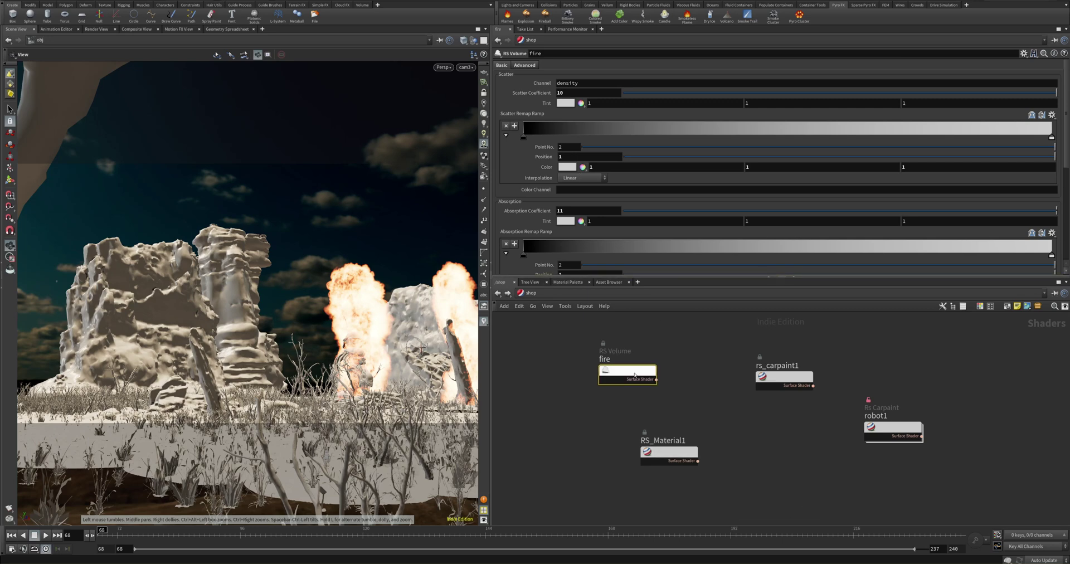
{"action": "double_click", "coordinate": [649, 384]}
{"action": "left_click", "coordinate": [532, 294]}
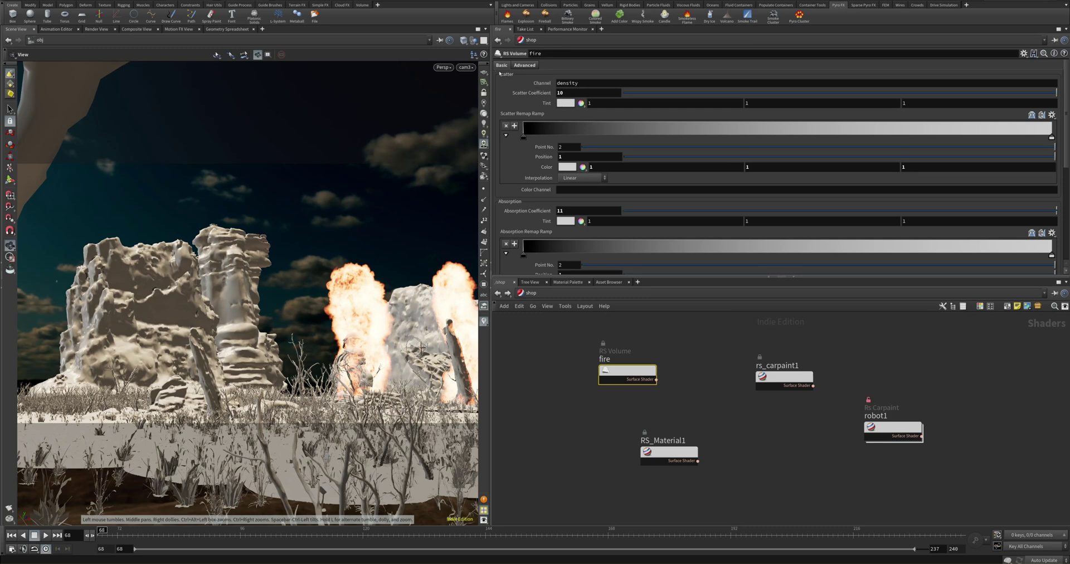
- Review the fire shader's density channel, scatter coefficient 10 and absorption coefficient 11, then scroll to Emission
{"action": "double_click", "coordinate": [587, 84]}
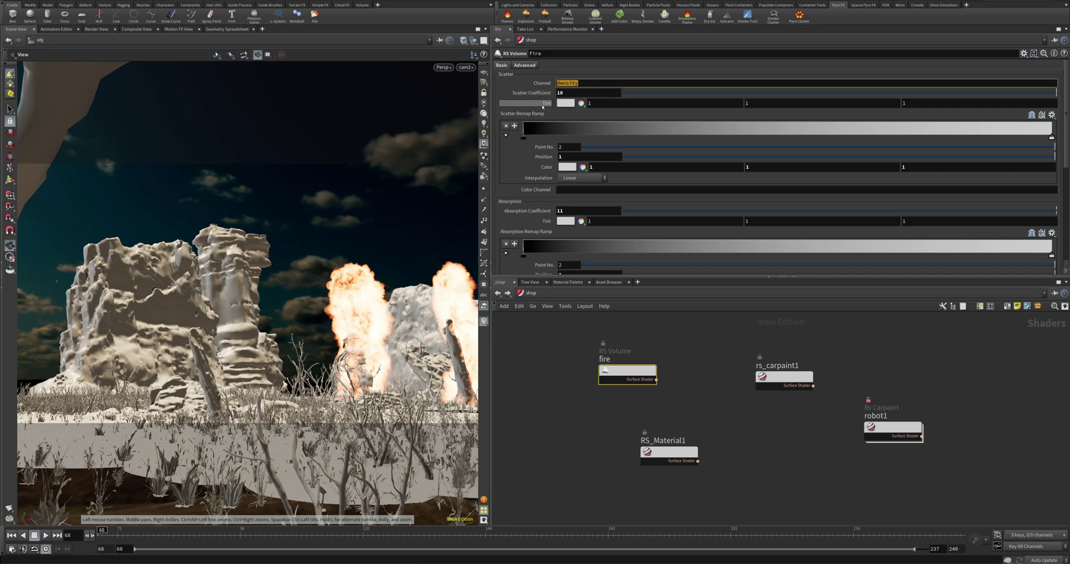
{"action": "left_click", "coordinate": [569, 93]}
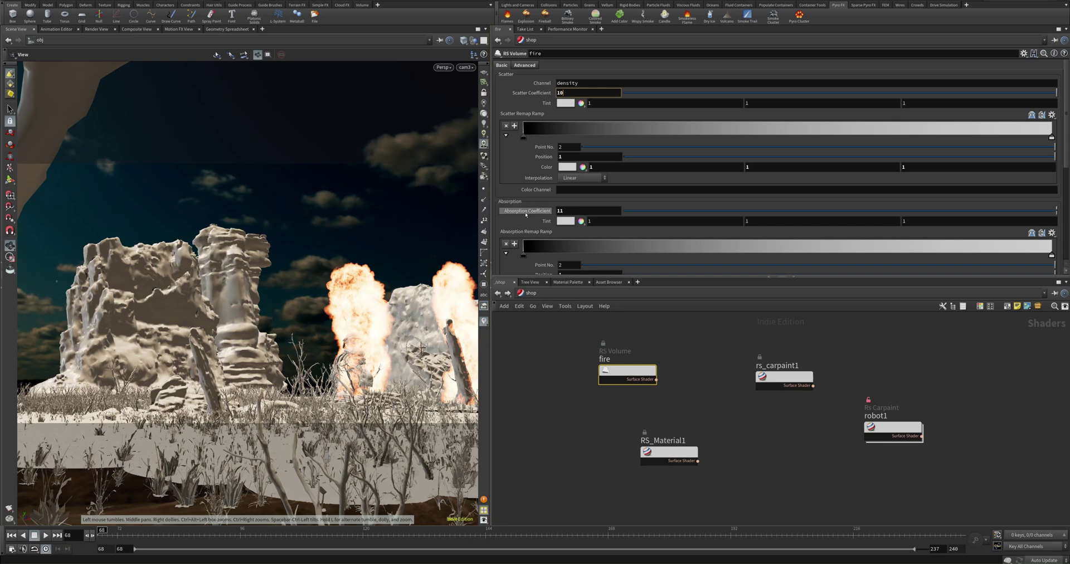
{"action": "left_click", "coordinate": [574, 213]}
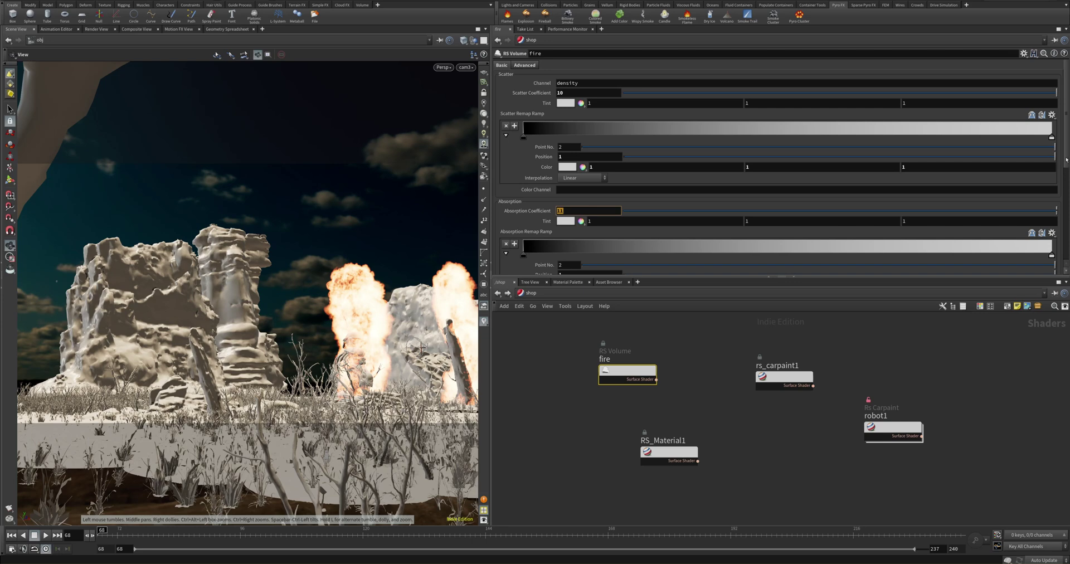
{"action": "left_click_drag", "start_coordinate": [1066, 160], "coordinate": [1056, 231]}
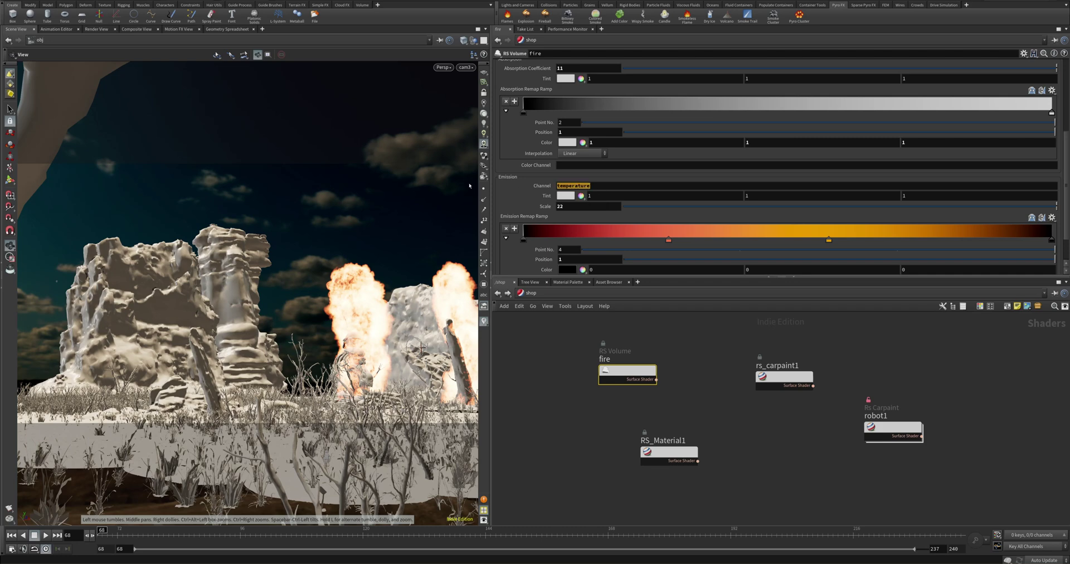
{"action": "left_click", "coordinate": [611, 207]}
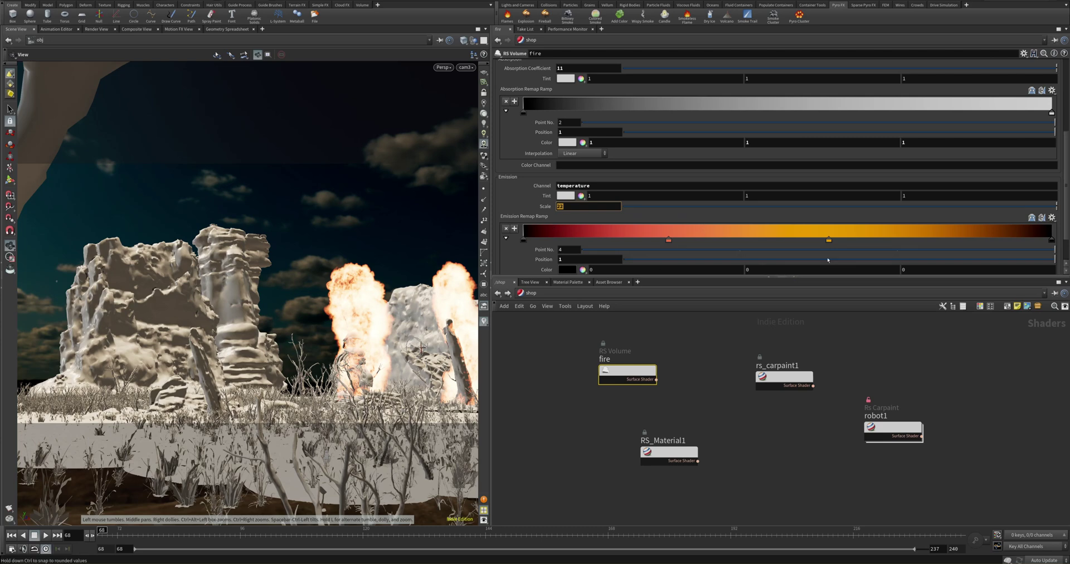
{"action": "scroll", "coordinate": [1068, 228], "scroll_direction": "down", "scroll_amount": 2}
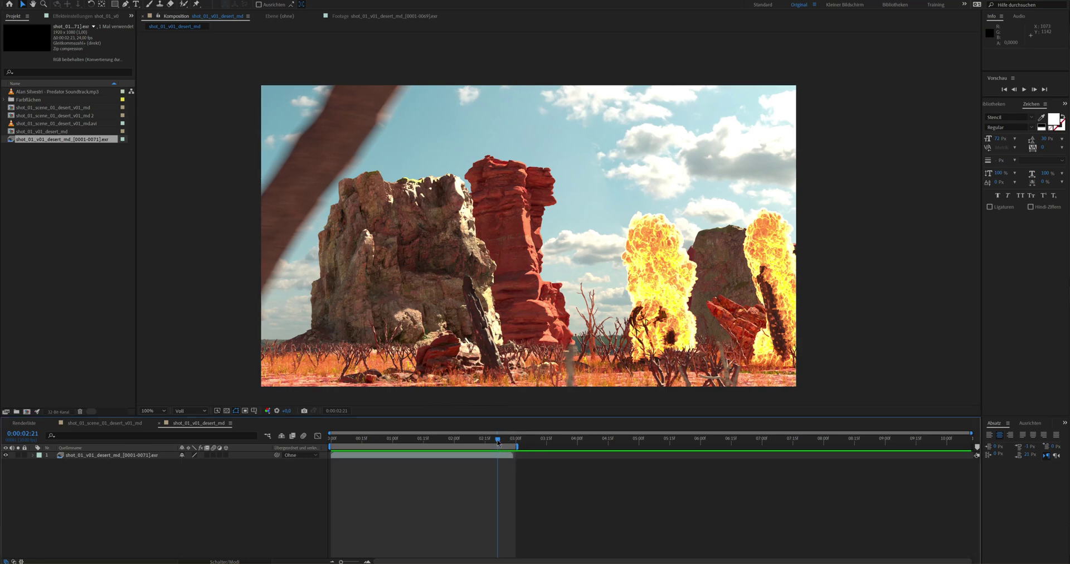
- Play the RAM preview of the desert shot from near the start, then stop and replay it
{"action": "left_click_drag", "start_coordinate": [498, 442], "coordinate": [343, 440]}
{"action": "key", "text": "space"}
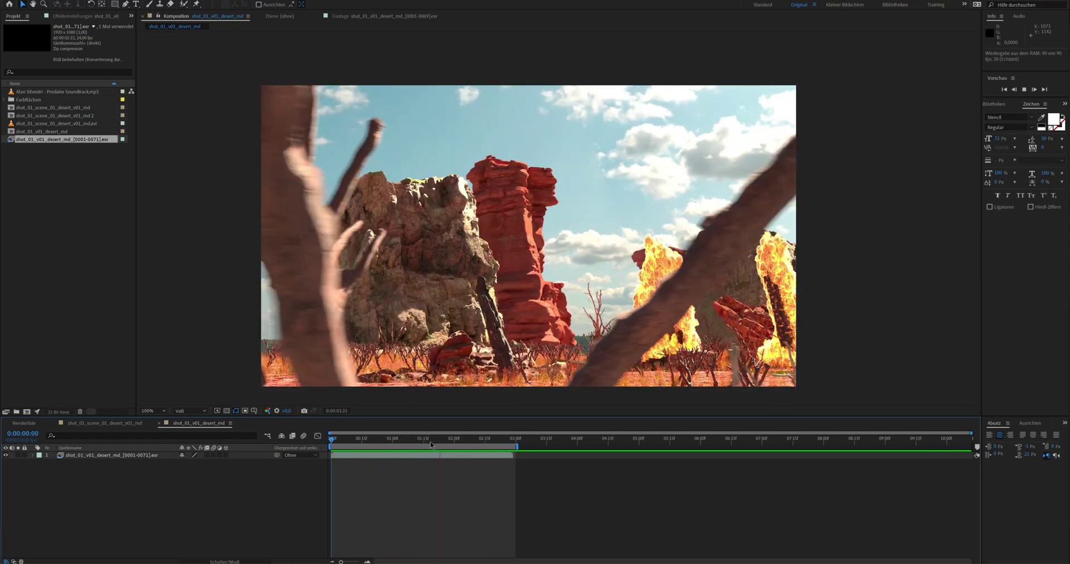
{"action": "key", "text": "space"}
{"action": "key", "text": "space"}
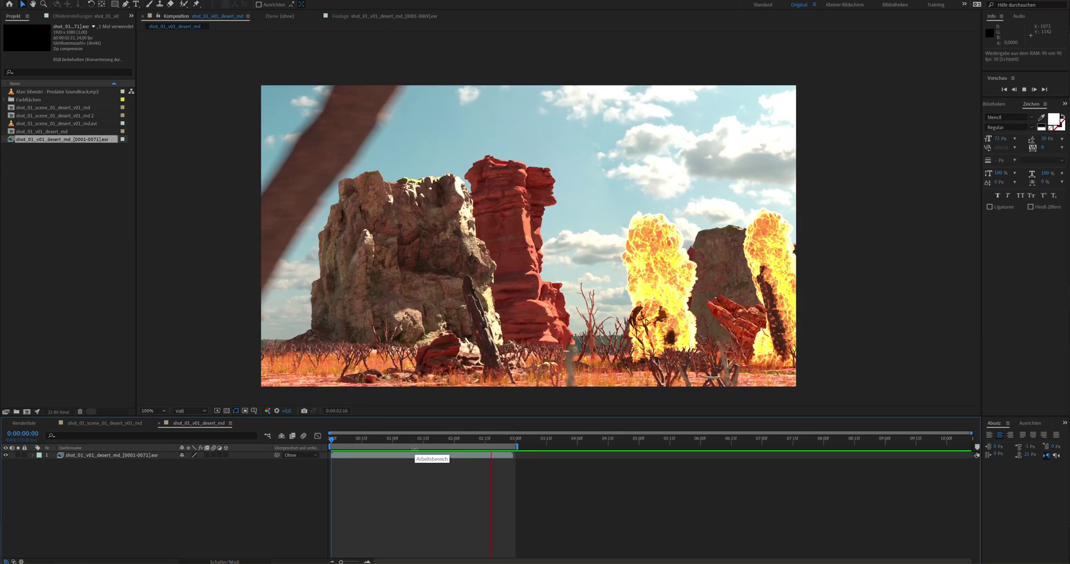
{"action": "key", "text": "space"}
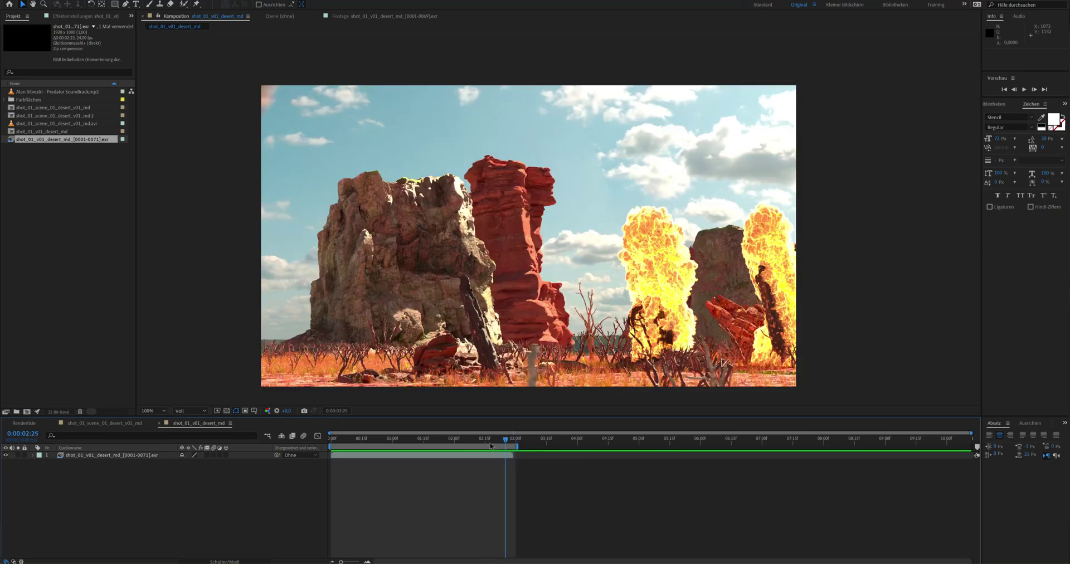
{"action": "key", "text": "space"}
{"action": "key", "text": "space"}
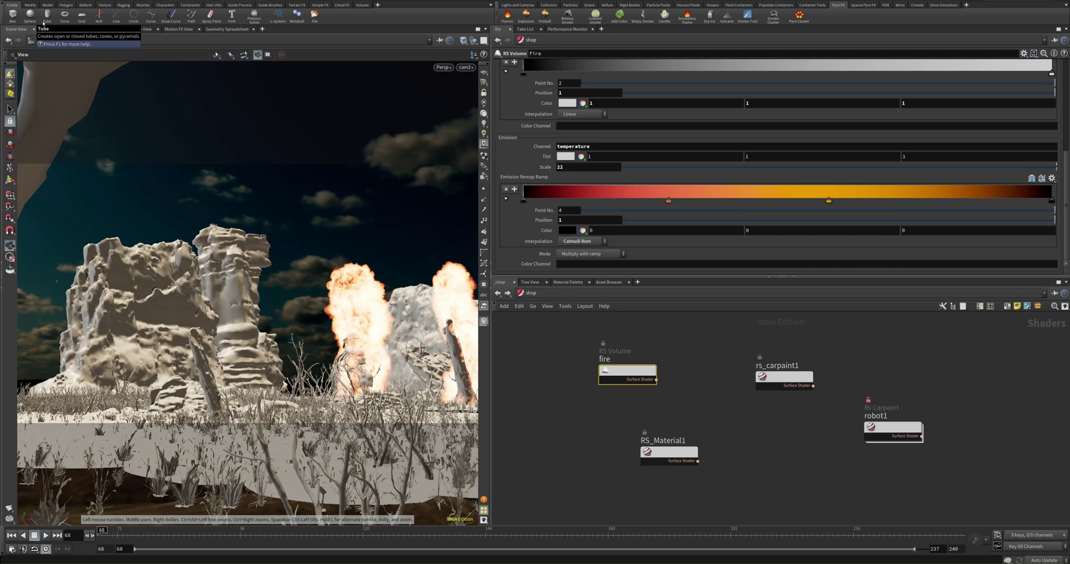
- Read the OCIO config path in Edit > Color Settings, then switch the network view to /obj
{"action": "key", "text": "alt+e"}
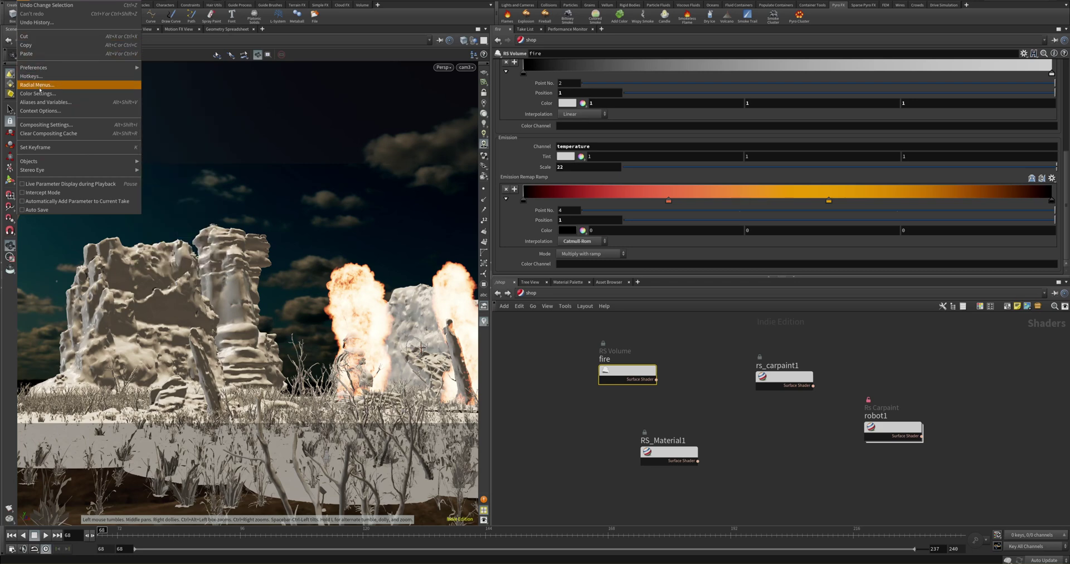
{"action": "left_click", "coordinate": [40, 94]}
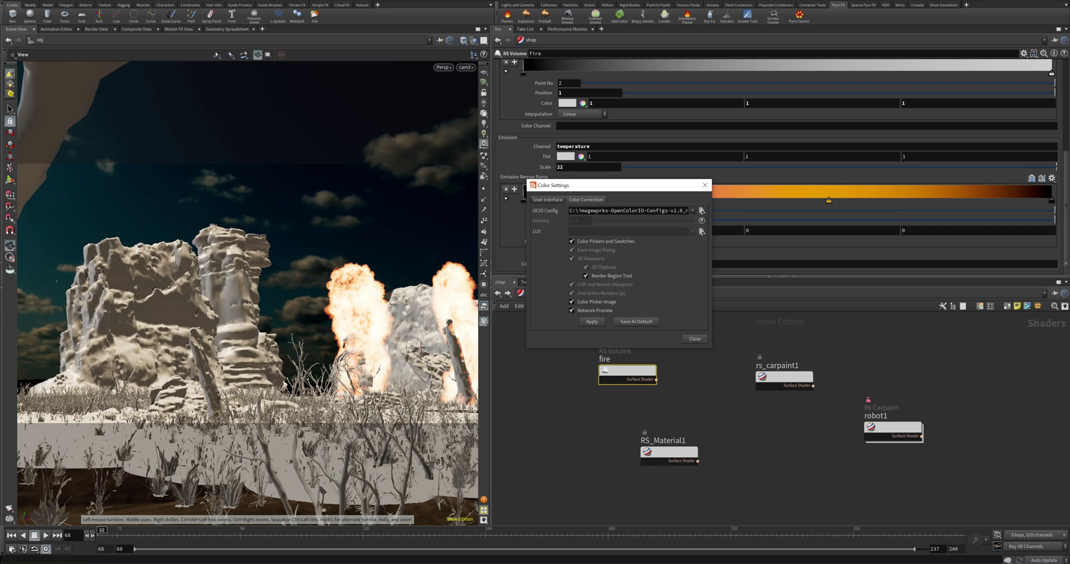
{"action": "left_click_drag", "start_coordinate": [596, 212], "coordinate": [786, 213]}
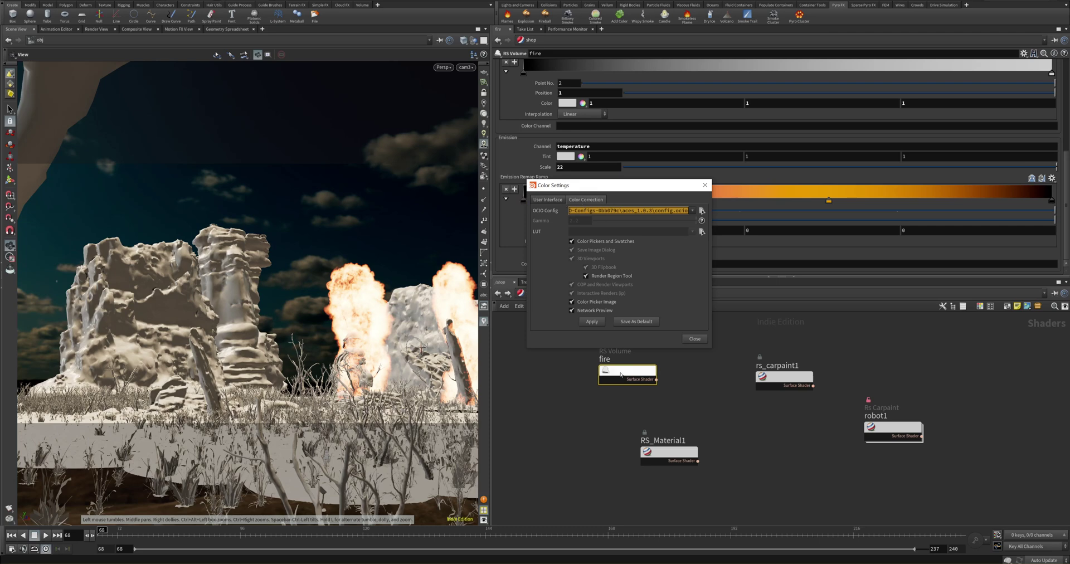
{"action": "left_click", "coordinate": [683, 340]}
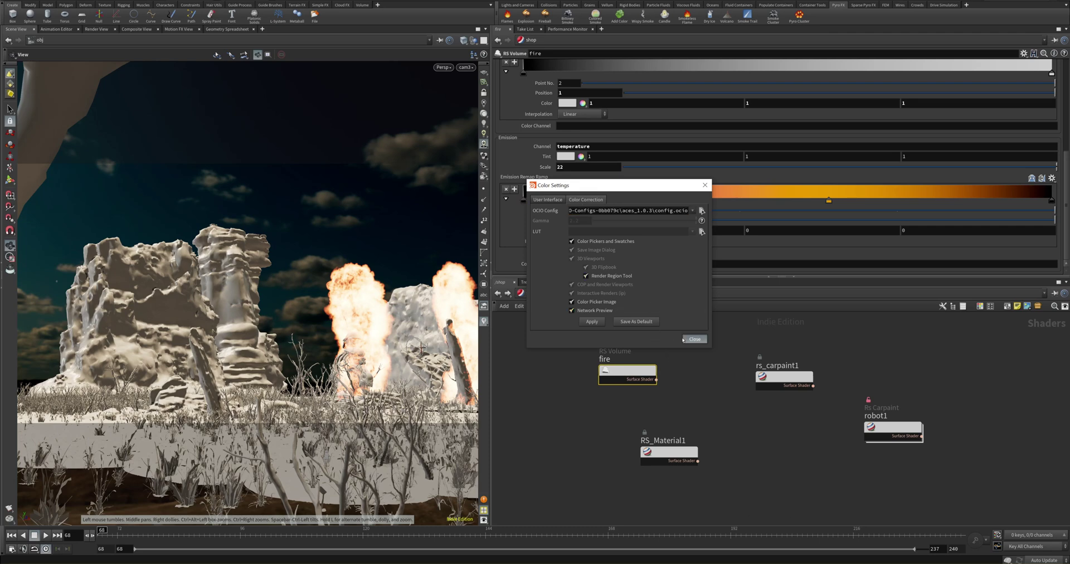
{"action": "left_click", "coordinate": [558, 298]}
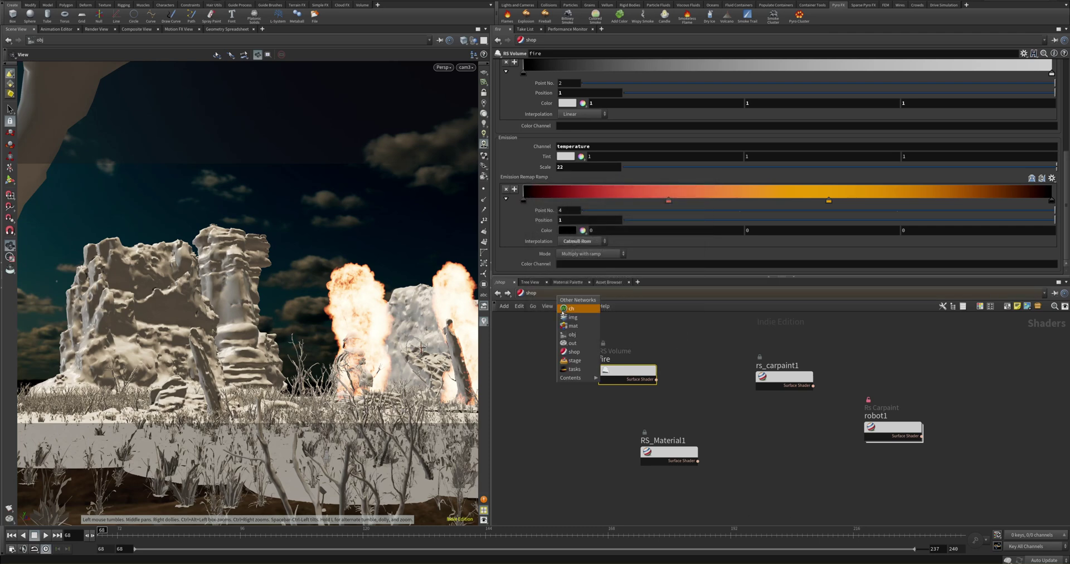
{"action": "left_click", "coordinate": [577, 336]}
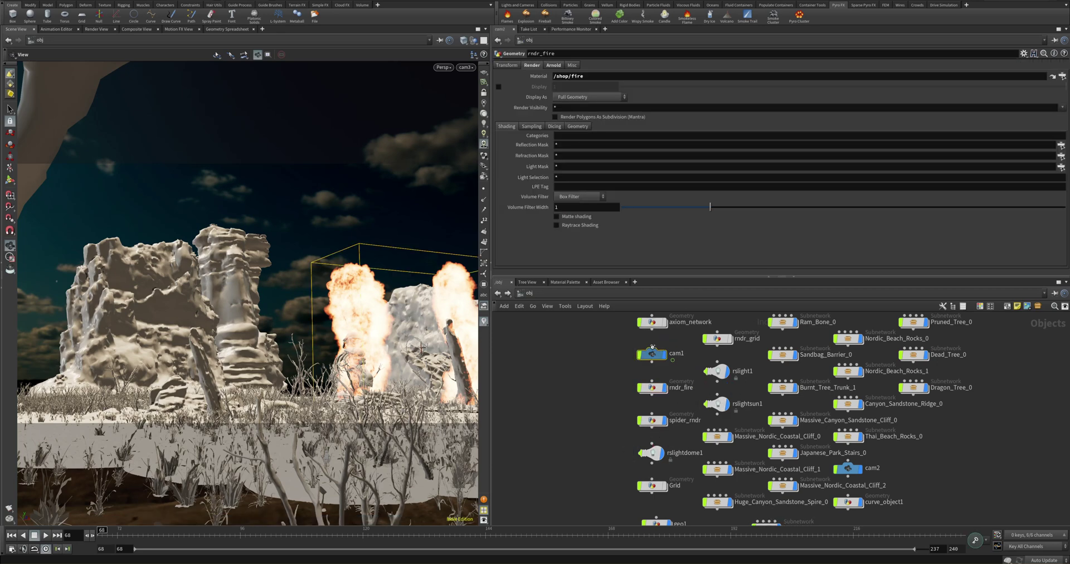
- Compare cam1's PostFX OCIO file (ACES 1.0.3 config.ocio) with the global Color Settings path
{"action": "left_click", "coordinate": [651, 354]}
{"action": "scroll", "coordinate": [581, 96], "scroll_direction": "up", "scroll_amount": 6}
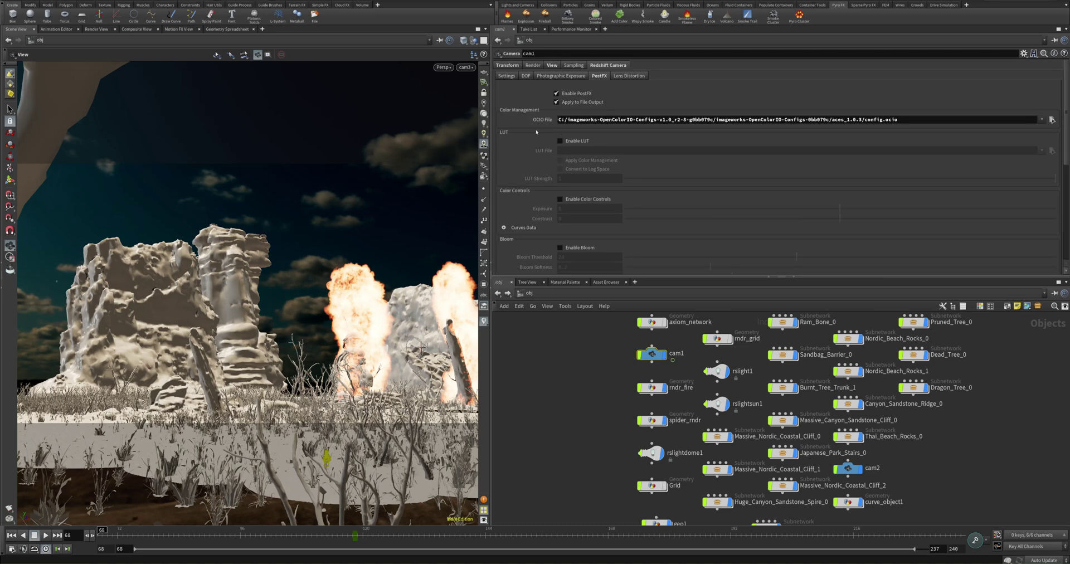
{"action": "left_click_drag", "start_coordinate": [563, 119], "coordinate": [951, 127]}
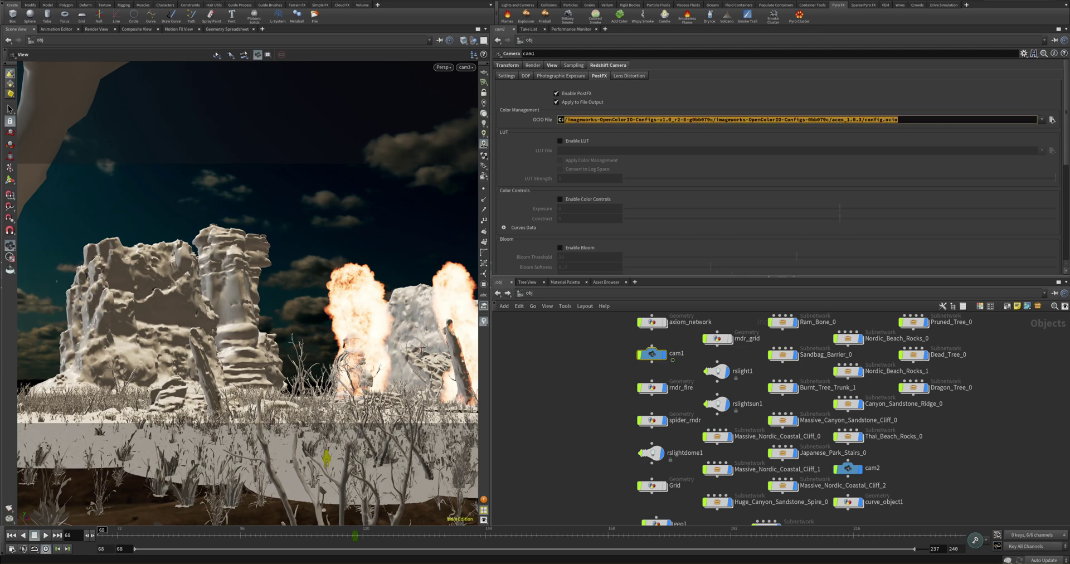
{"action": "left_click", "coordinate": [25, 0]}
{"action": "mouse_move", "coordinate": [40, 67]}
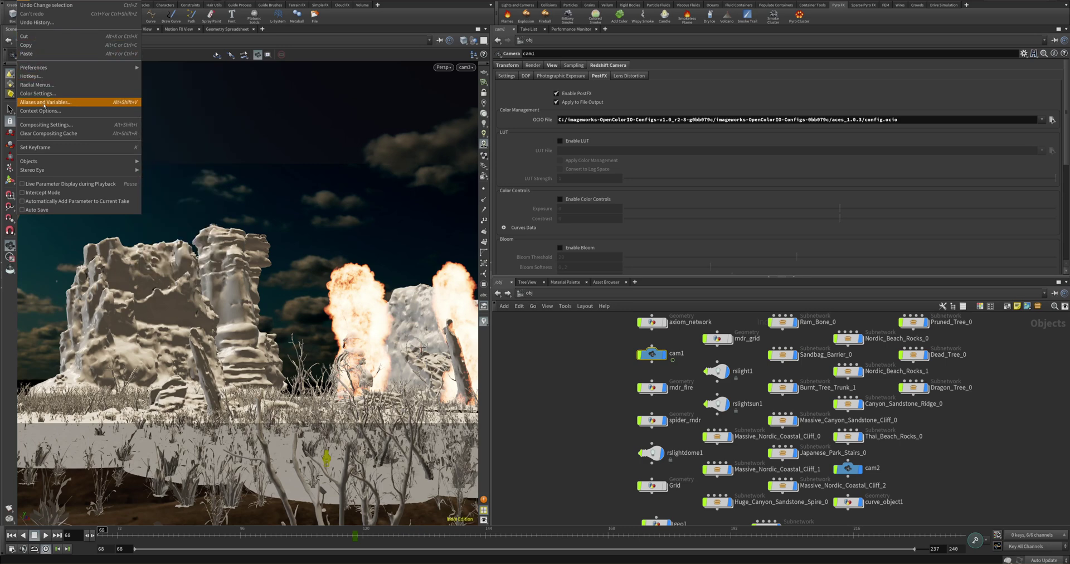
{"action": "left_click", "coordinate": [46, 94]}
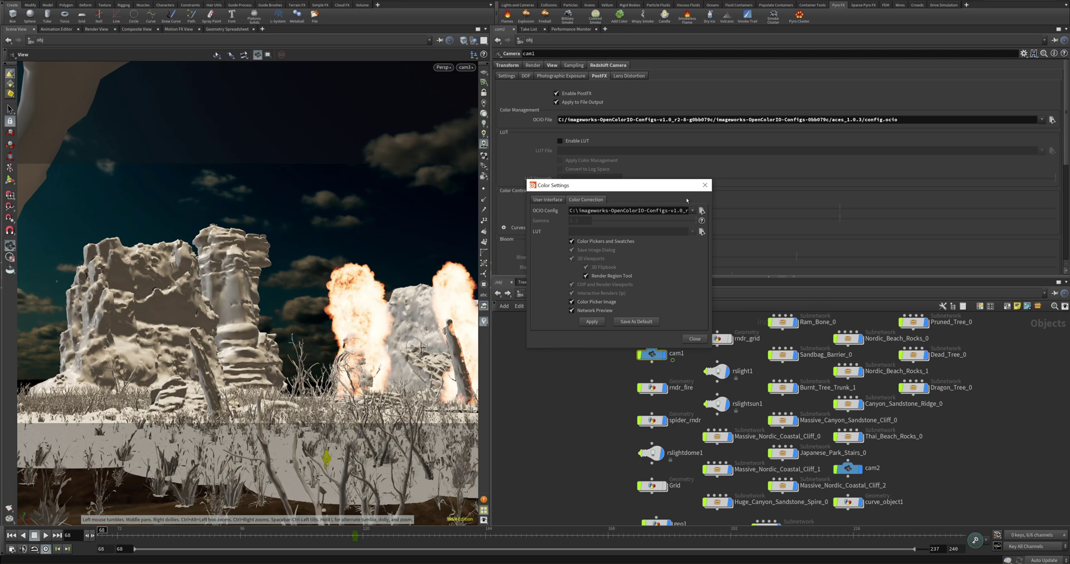
{"action": "left_click", "coordinate": [704, 186]}
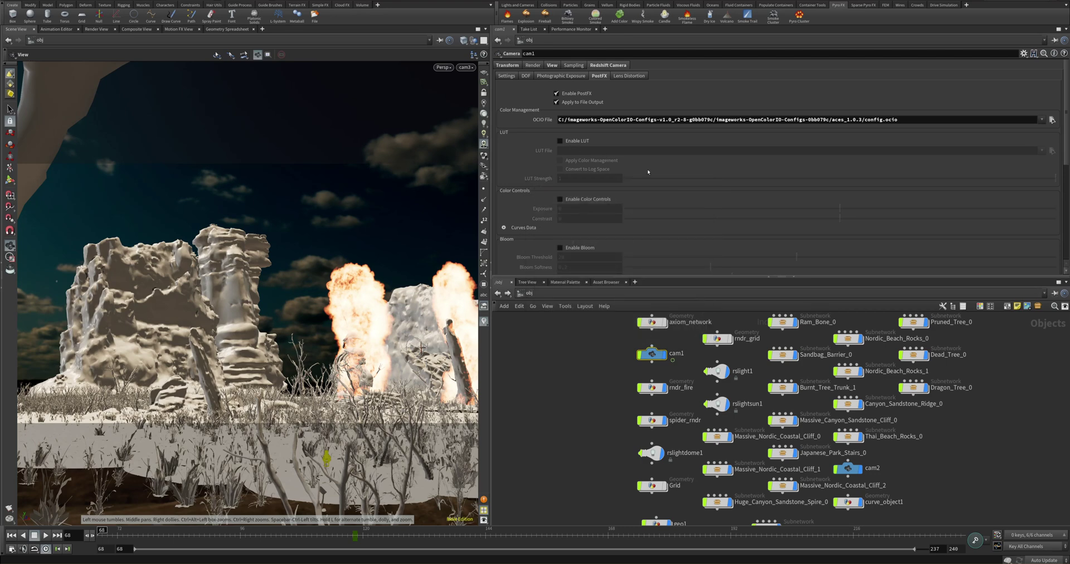
{"action": "scroll", "coordinate": [614, 220], "scroll_direction": "down", "scroll_amount": 8}
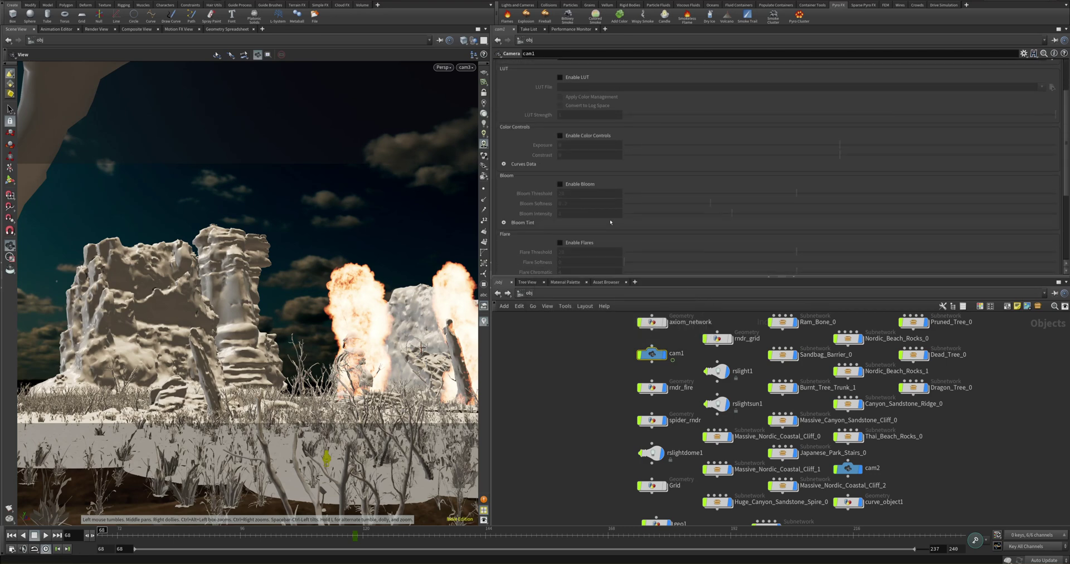
{"action": "scroll", "coordinate": [616, 215], "scroll_direction": "up", "scroll_amount": 10}
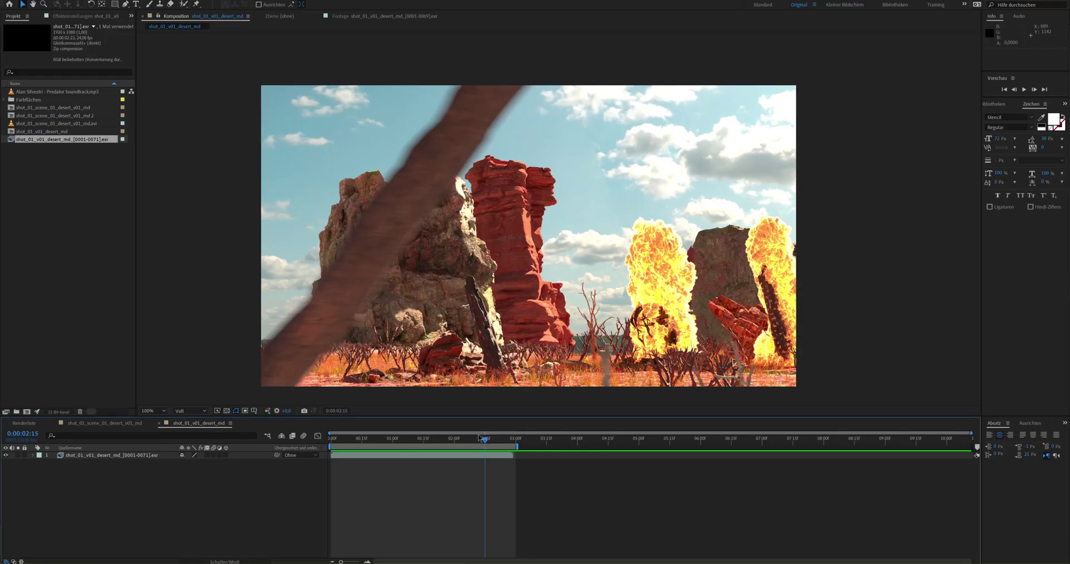
- Scrub the current-time indicator back toward the start to review the fire plumes and branches
{"action": "mouse_move", "coordinate": [485, 442]}
{"action": "left_mouse_down"}
{"action": "mouse_move", "coordinate": [511, 441]}
{"action": "mouse_move", "coordinate": [303, 433]}
{"action": "mouse_move", "coordinate": [490, 438]}
{"action": "mouse_move", "coordinate": [425, 438]}
{"action": "mouse_move", "coordinate": [490, 439]}
{"action": "mouse_move", "coordinate": [471, 439]}
{"action": "left_mouse_up"}
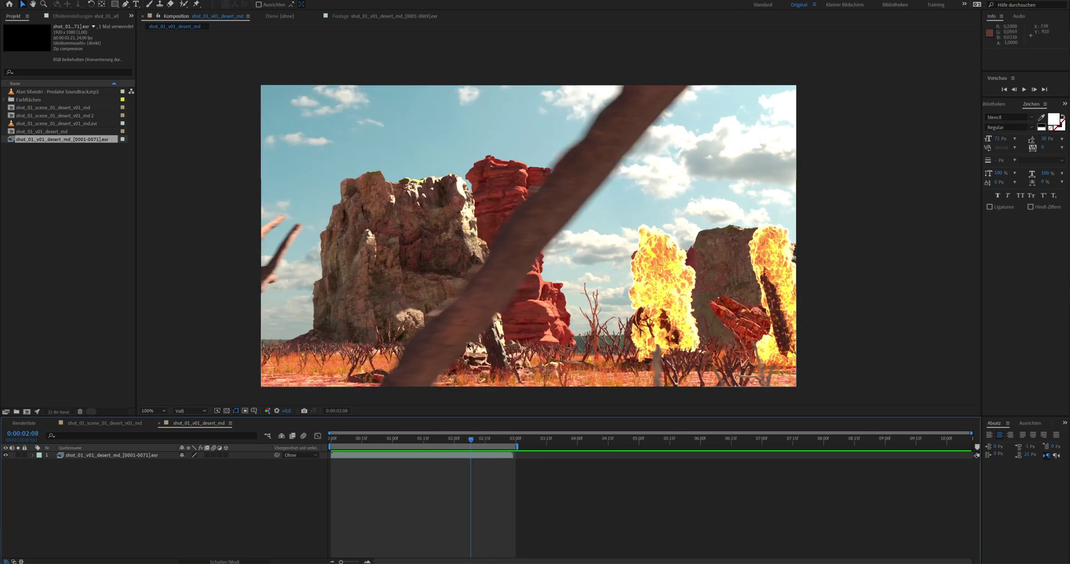
{"action": "left_click_drag", "start_coordinate": [458, 440], "coordinate": [304, 445]}
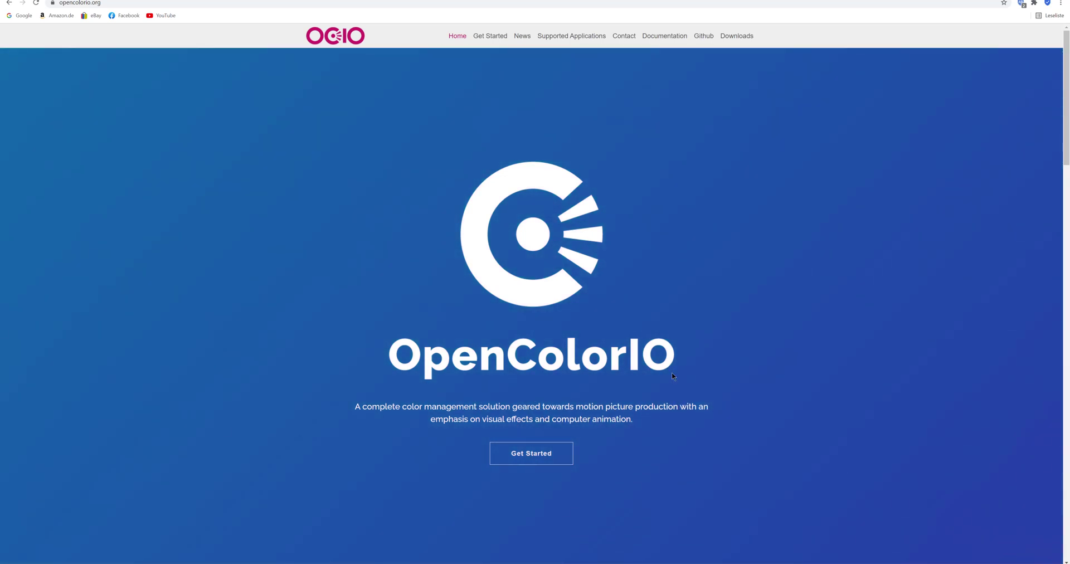
{"action": "scroll", "coordinate": [672, 376], "scroll_direction": "down", "scroll_amount": 4}
{"action": "scroll", "coordinate": [672, 373], "scroll_direction": "down", "scroll_amount": 7}
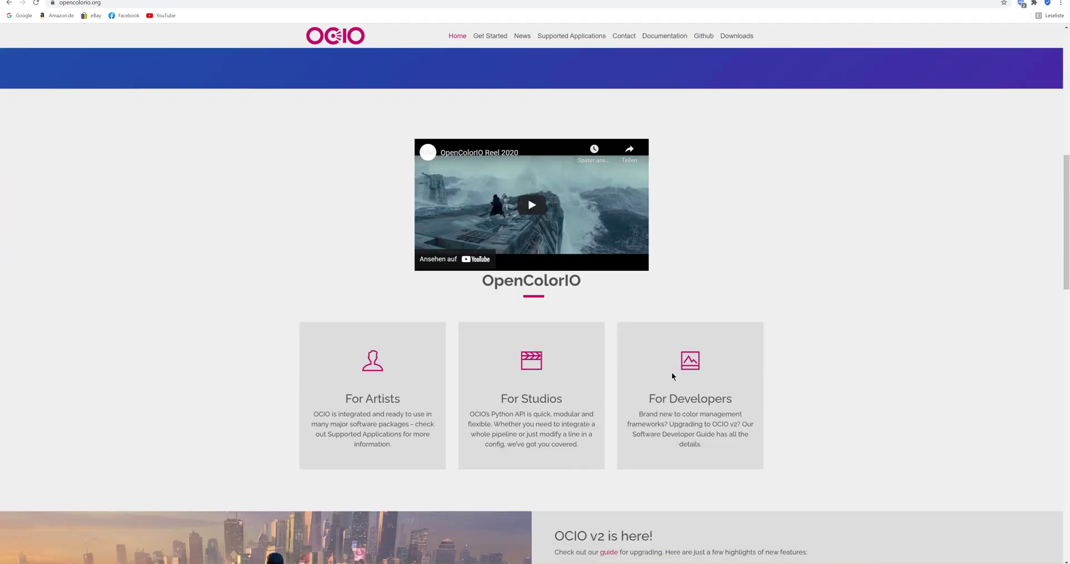
{"action": "scroll", "coordinate": [673, 377], "scroll_direction": "down", "scroll_amount": 4}
{"action": "scroll", "coordinate": [731, 332], "scroll_direction": "down", "scroll_amount": 5}
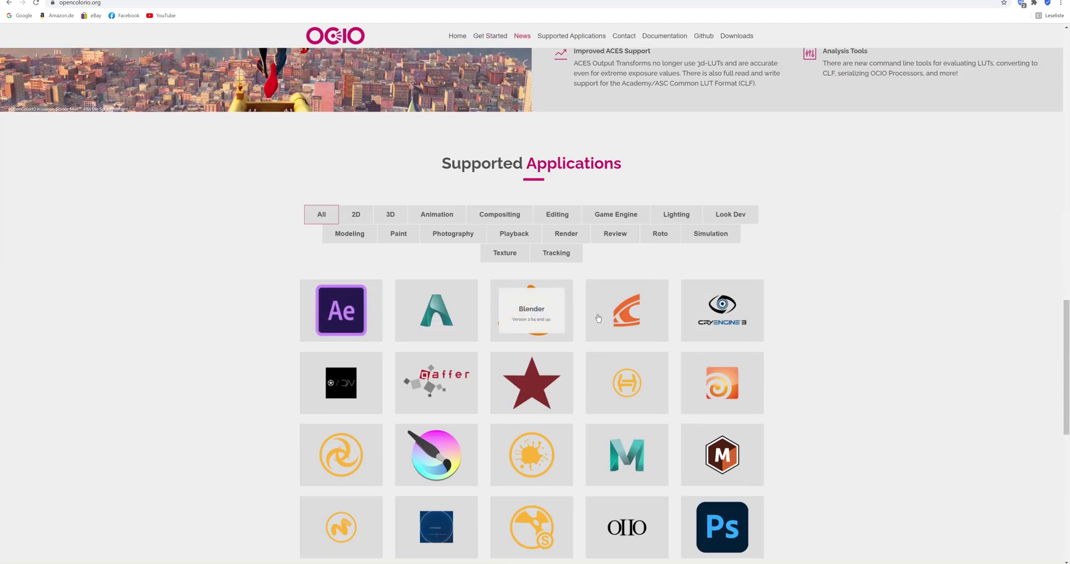
{"action": "scroll", "coordinate": [802, 423], "scroll_direction": "down", "scroll_amount": 2}
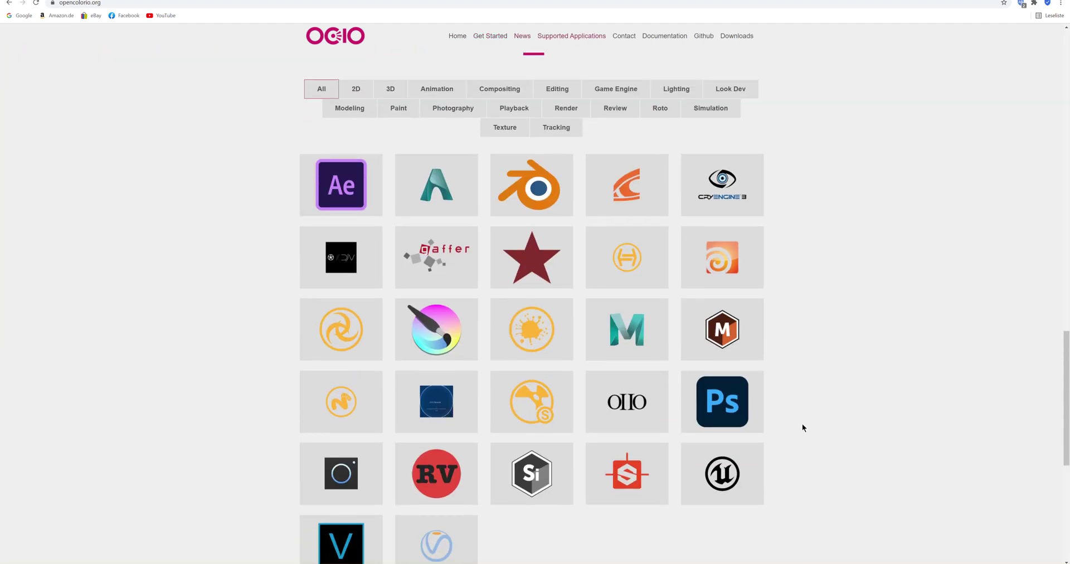
{"action": "scroll", "coordinate": [802, 423], "scroll_direction": "down", "scroll_amount": 3}
{"action": "scroll", "coordinate": [802, 423], "scroll_direction": "up", "scroll_amount": 4}
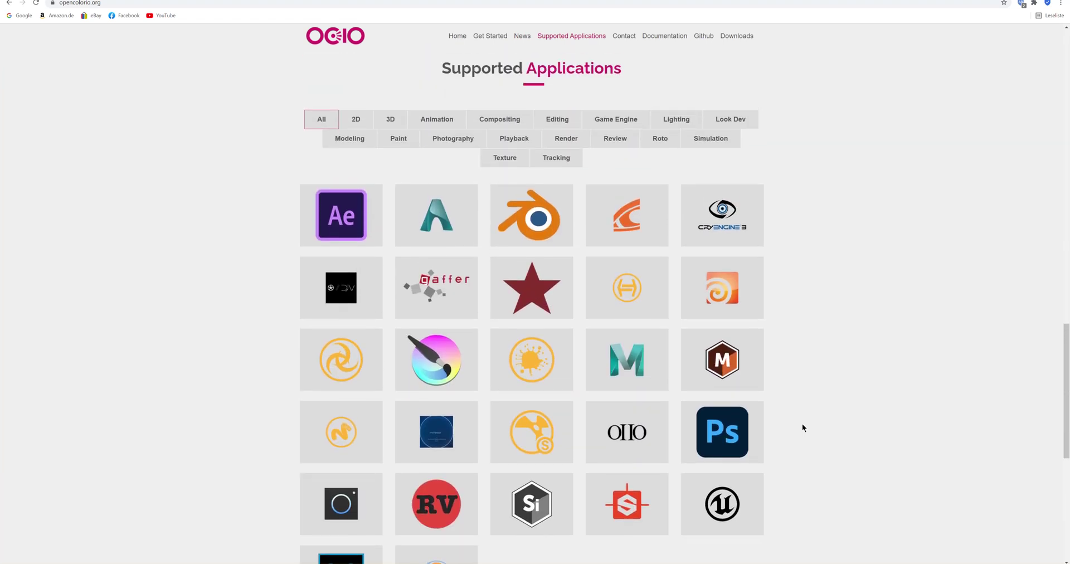
{"action": "mouse_move", "coordinate": [547, 272]}
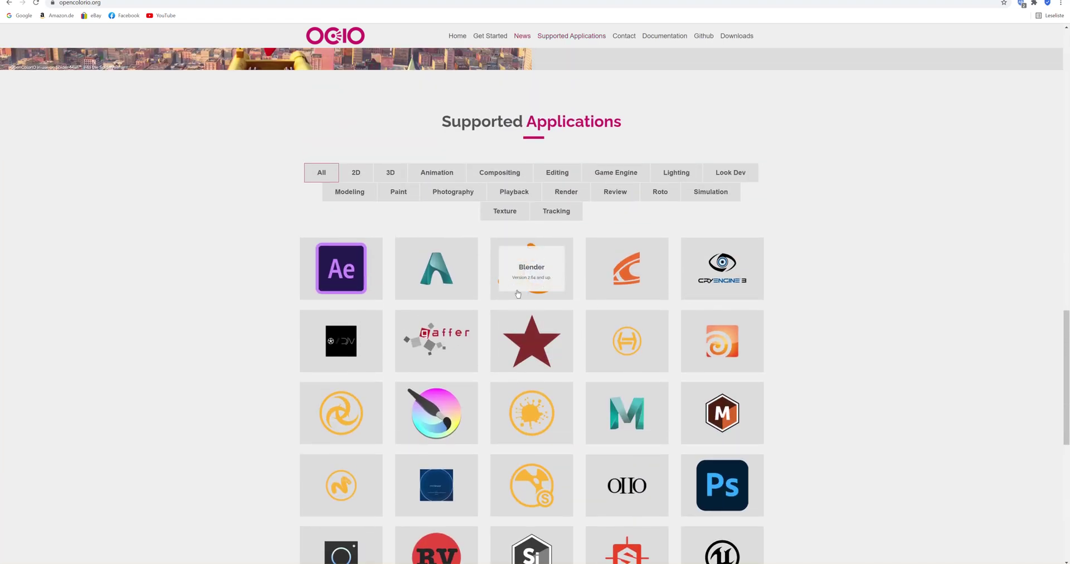
{"action": "scroll", "coordinate": [851, 426], "scroll_direction": "down", "scroll_amount": 2}
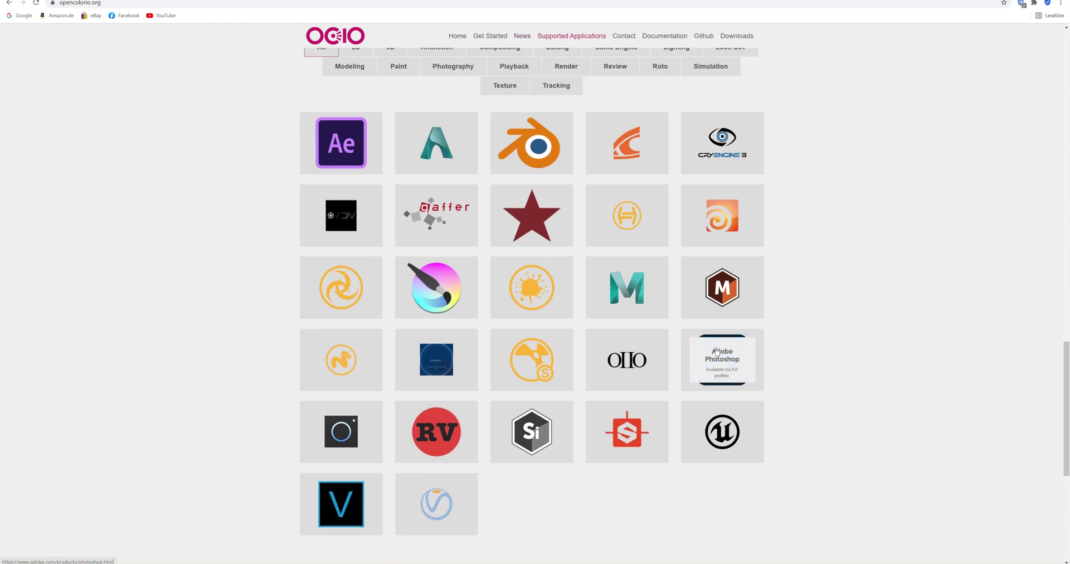
{"action": "mouse_move", "coordinate": [716, 214]}
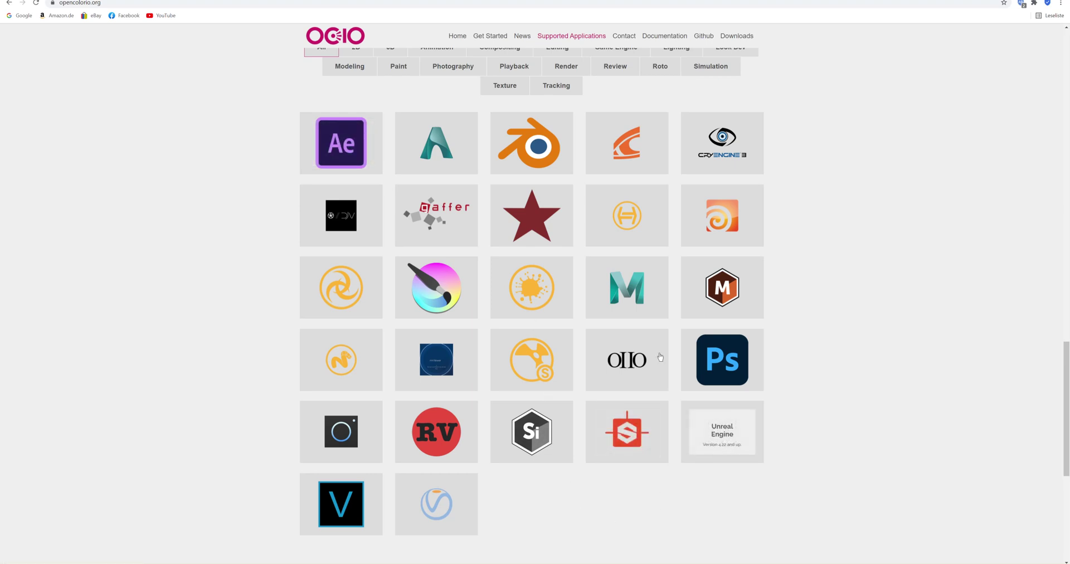
{"action": "mouse_move", "coordinate": [613, 291]}
{"action": "scroll", "coordinate": [580, 377], "scroll_direction": "up", "scroll_amount": 10}
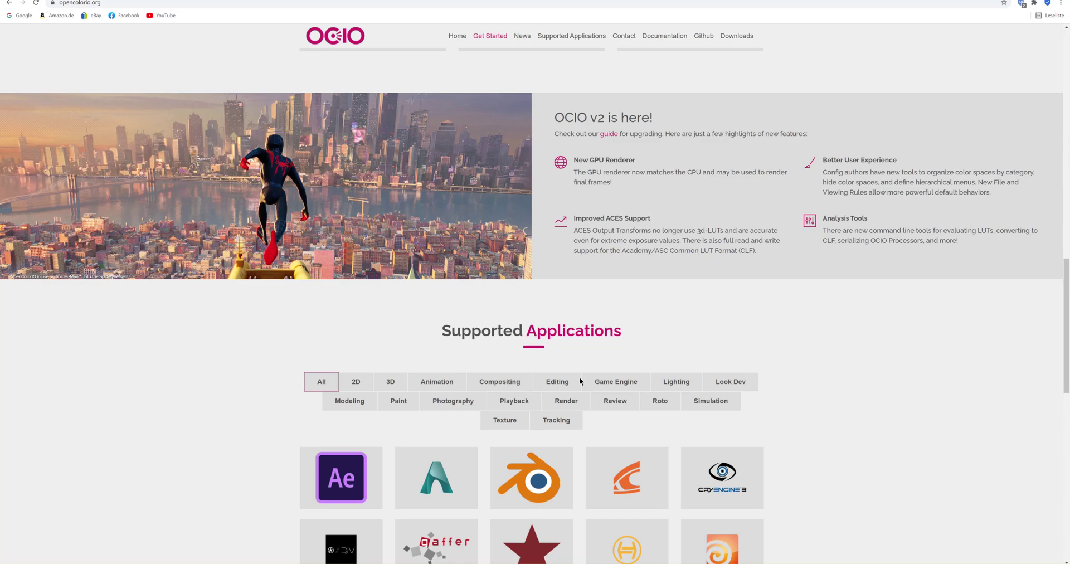
{"action": "scroll", "coordinate": [580, 379], "scroll_direction": "up", "scroll_amount": 5}
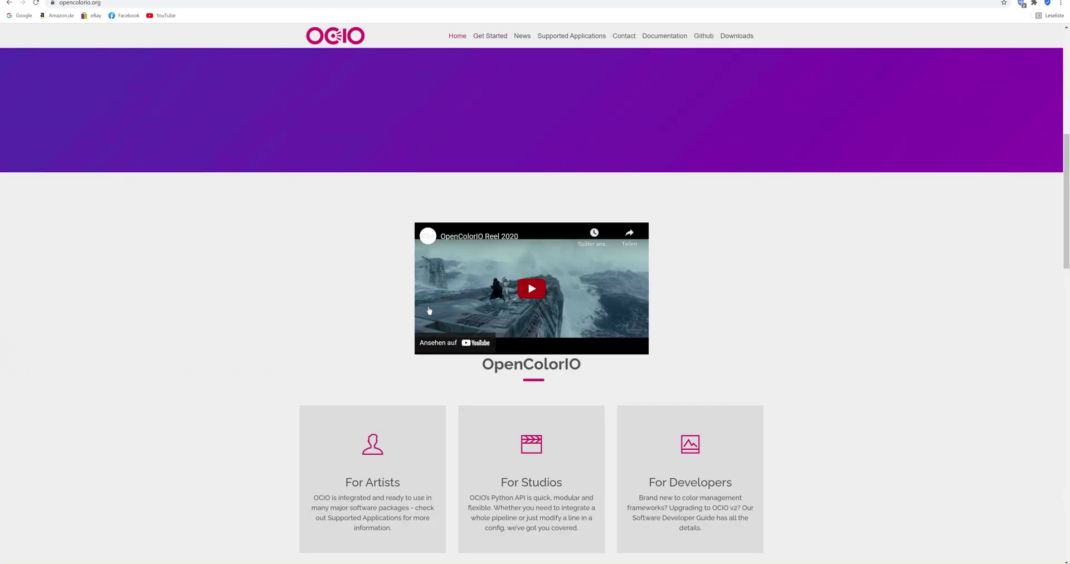
{"action": "scroll", "coordinate": [429, 307], "scroll_direction": "down", "scroll_amount": 4}
{"action": "scroll", "coordinate": [431, 306], "scroll_direction": "down", "scroll_amount": 8}
{"action": "scroll", "coordinate": [431, 306], "scroll_direction": "up", "scroll_amount": 13}
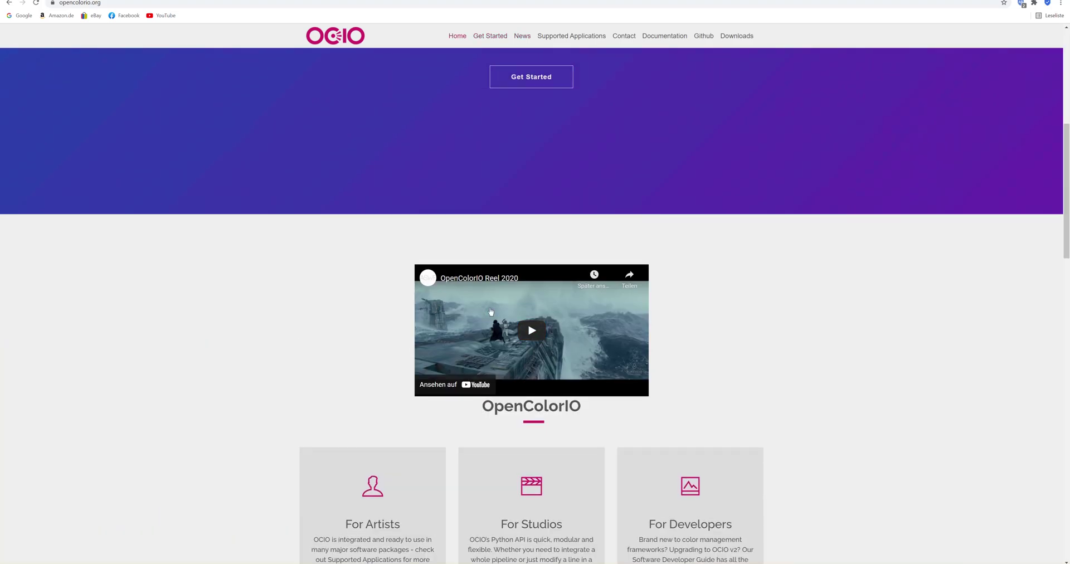
{"action": "scroll", "coordinate": [621, 366], "scroll_direction": "down", "scroll_amount": 15}
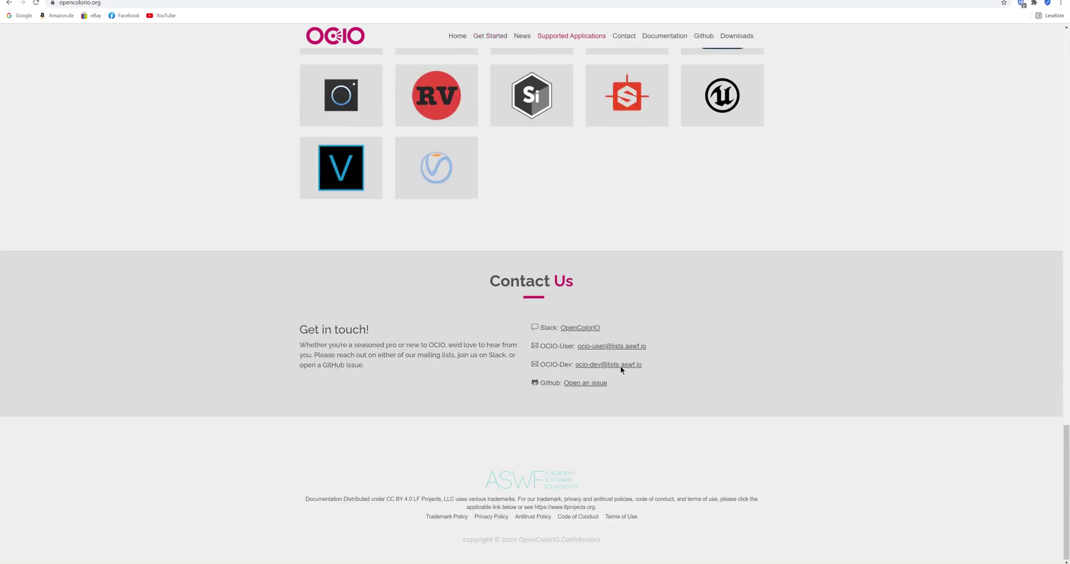
{"action": "scroll", "coordinate": [620, 366], "scroll_direction": "up", "scroll_amount": 6}
{"action": "scroll", "coordinate": [620, 365], "scroll_direction": "up", "scroll_amount": 15}
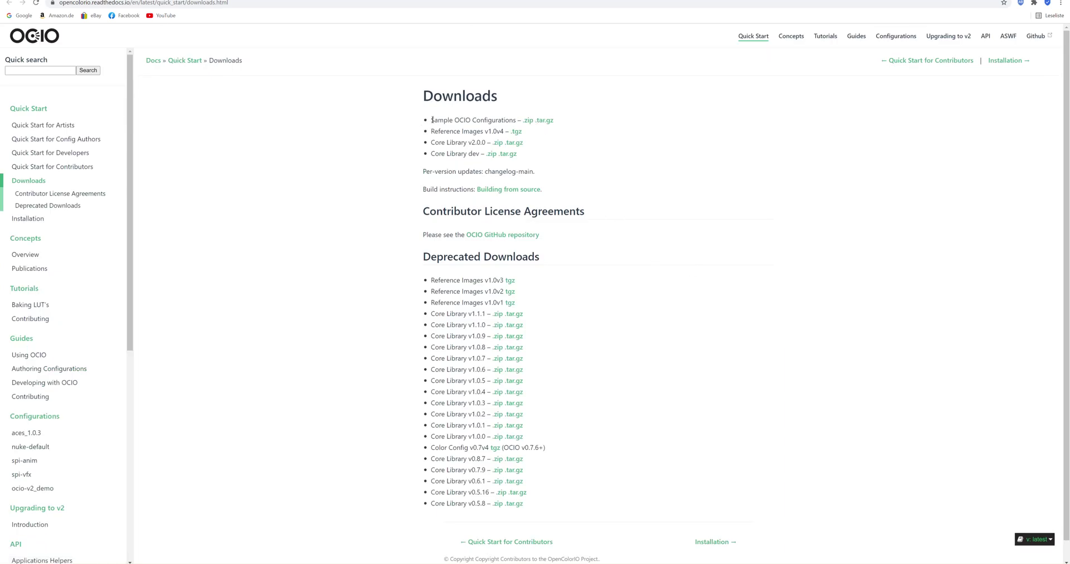
- Highlight the Sample OCIO Configurations line and the Downloads heading, then clear the selection
{"action": "left_click_drag", "start_coordinate": [432, 120], "coordinate": [621, 118]}
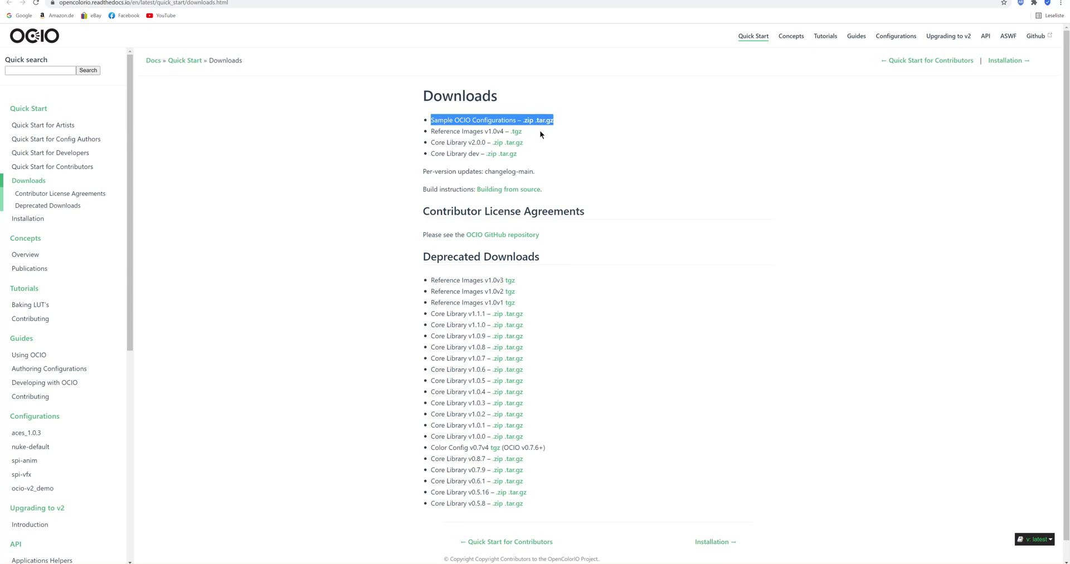
{"action": "left_click_drag", "start_coordinate": [413, 95], "coordinate": [561, 98]}
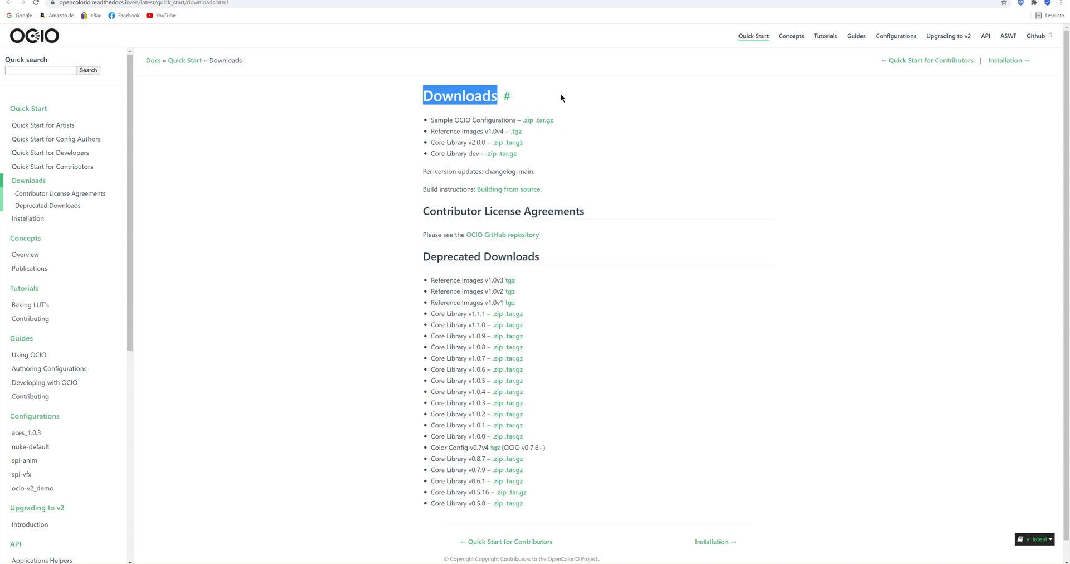
{"action": "left_click", "coordinate": [632, 201]}
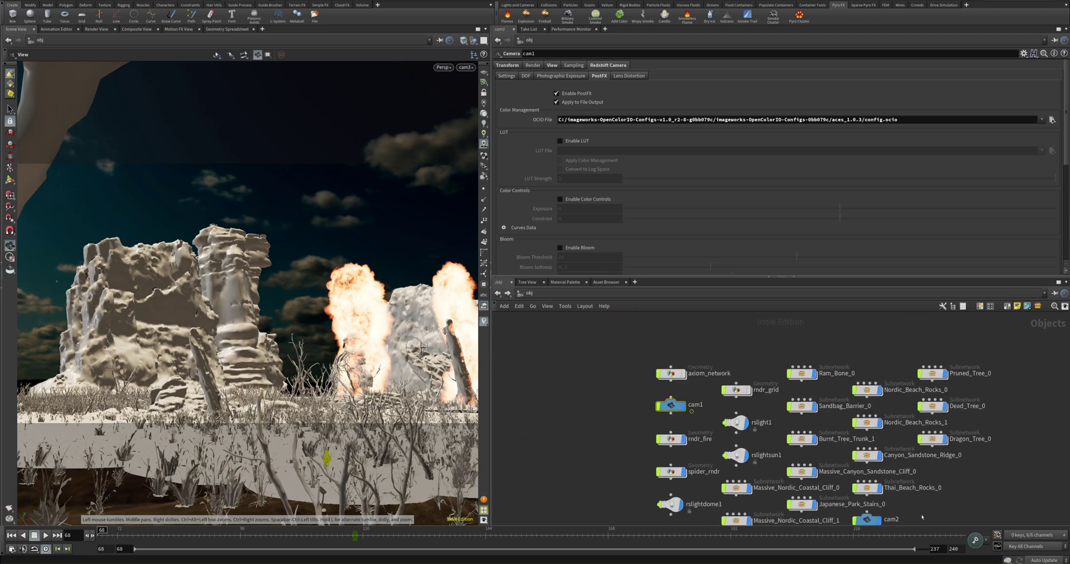
- Inspect rslightdome1's Light settings: ACES - ACEScg color space, volume Contribution Scale 1, and volume Samples
{"action": "left_click", "coordinate": [656, 431]}
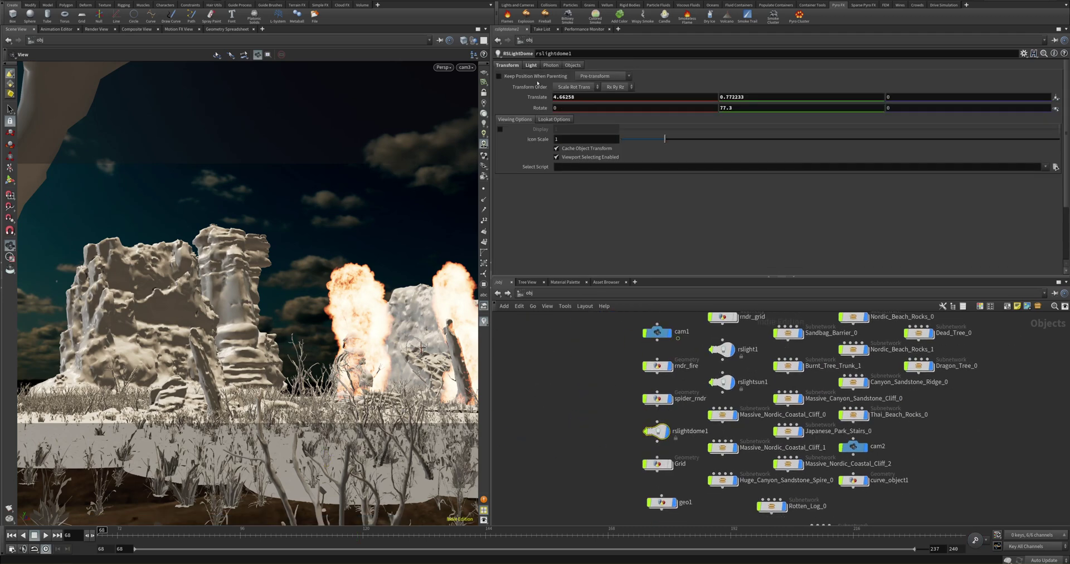
{"action": "left_click", "coordinate": [531, 65]}
{"action": "scroll", "coordinate": [623, 203], "scroll_direction": "down", "scroll_amount": 5}
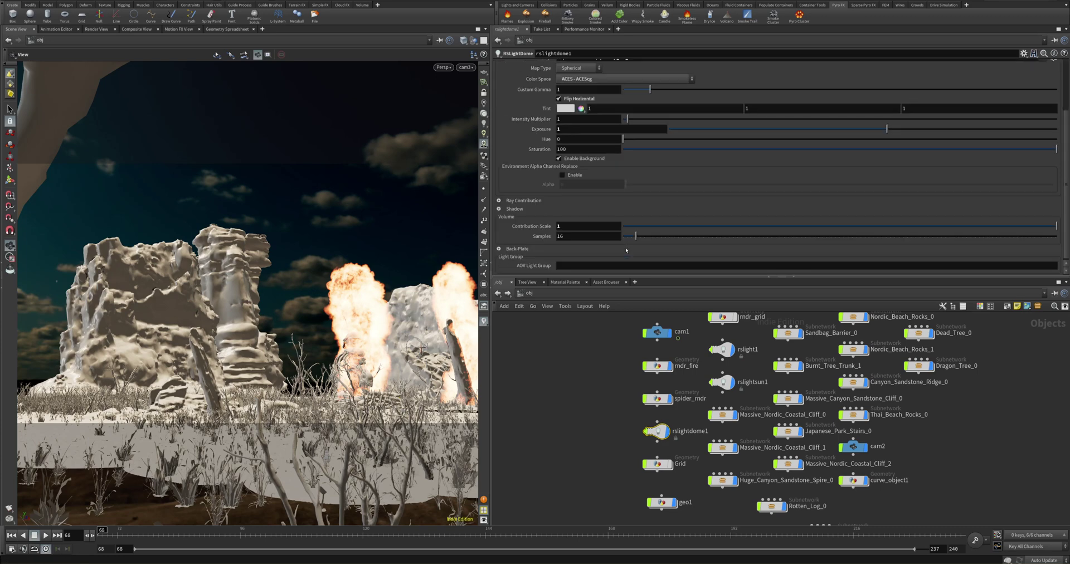
{"action": "left_click", "coordinate": [582, 225]}
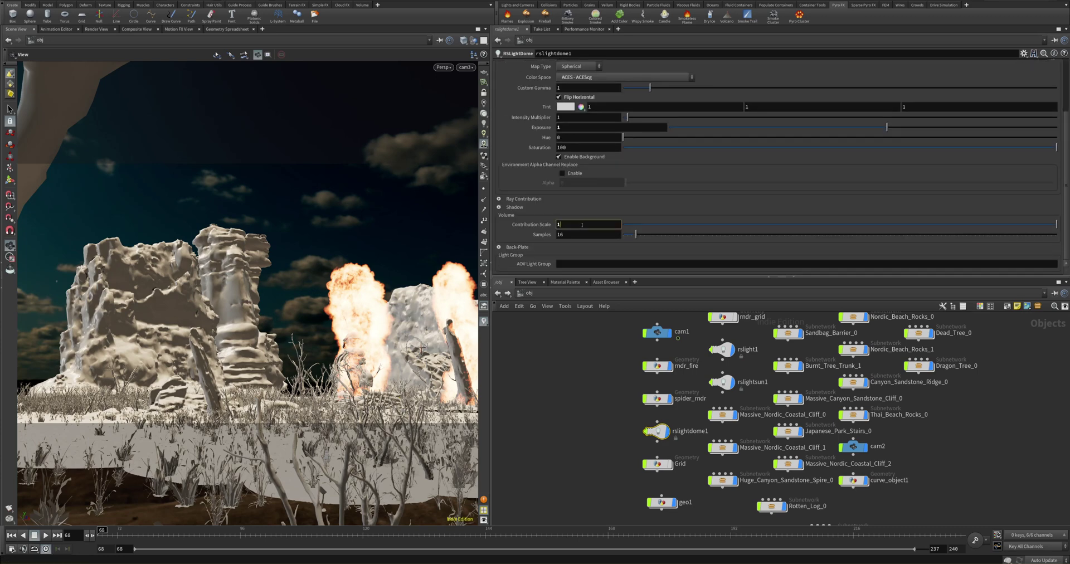
{"action": "left_click", "coordinate": [578, 235]}
{"action": "left_click", "coordinate": [578, 227]}
{"action": "key", "text": "Return"}
{"action": "left_click", "coordinate": [574, 226]}
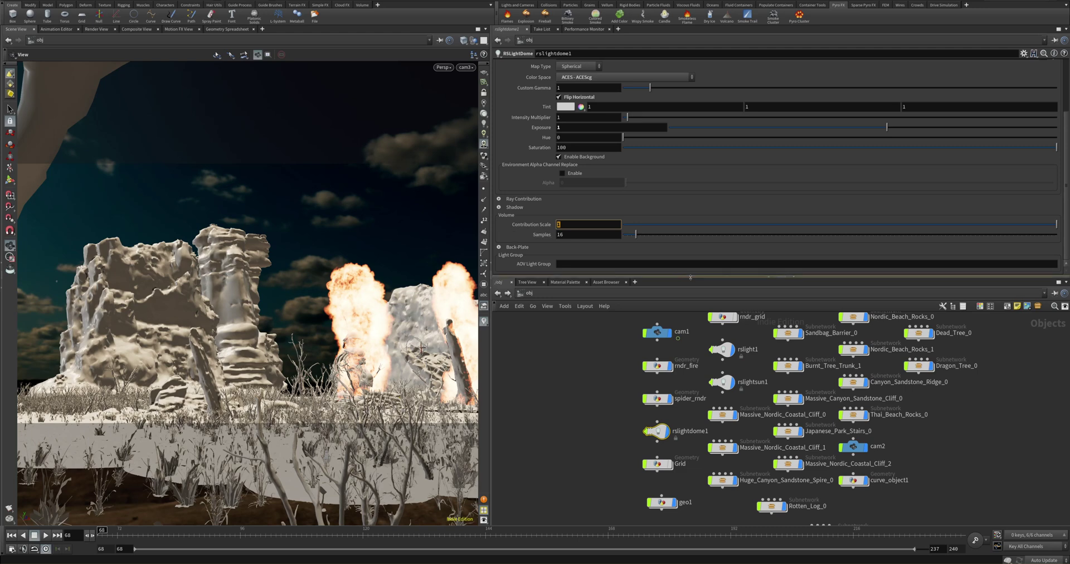
- Switch the network editor to the out network showing Redshift_ROP1 and mantra1
{"action": "middle_click_drag", "start_coordinate": [592, 379], "coordinate": [567, 409]}
{"action": "left_click", "coordinate": [591, 297]}
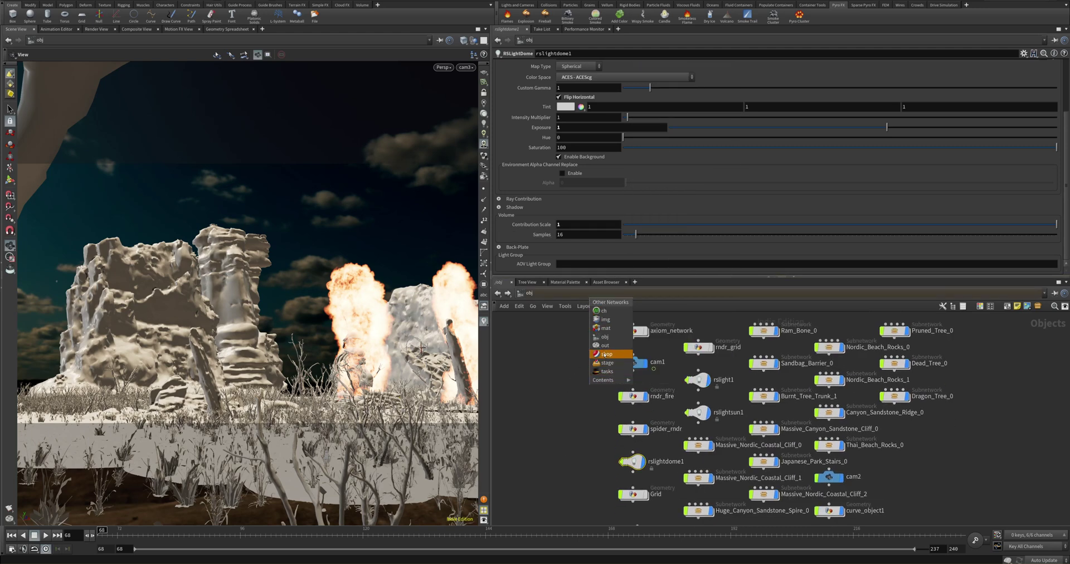
{"action": "left_click", "coordinate": [609, 345]}
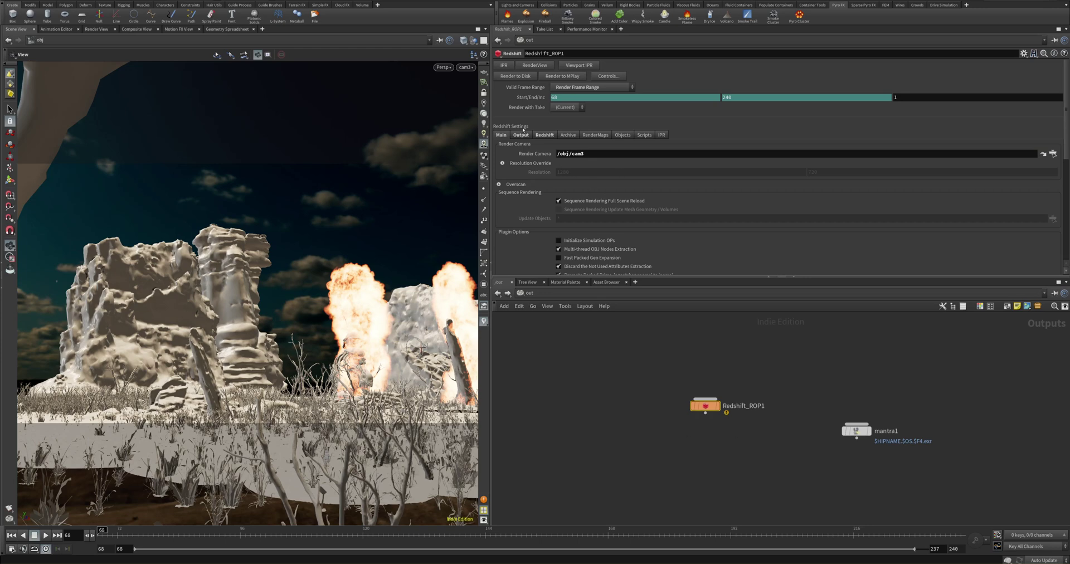
- Review Redshift_ROP1's Output file settings and main Redshift render quality settings
{"action": "left_click", "coordinate": [521, 135]}
{"action": "scroll", "coordinate": [665, 227], "scroll_direction": "down", "scroll_amount": 3}
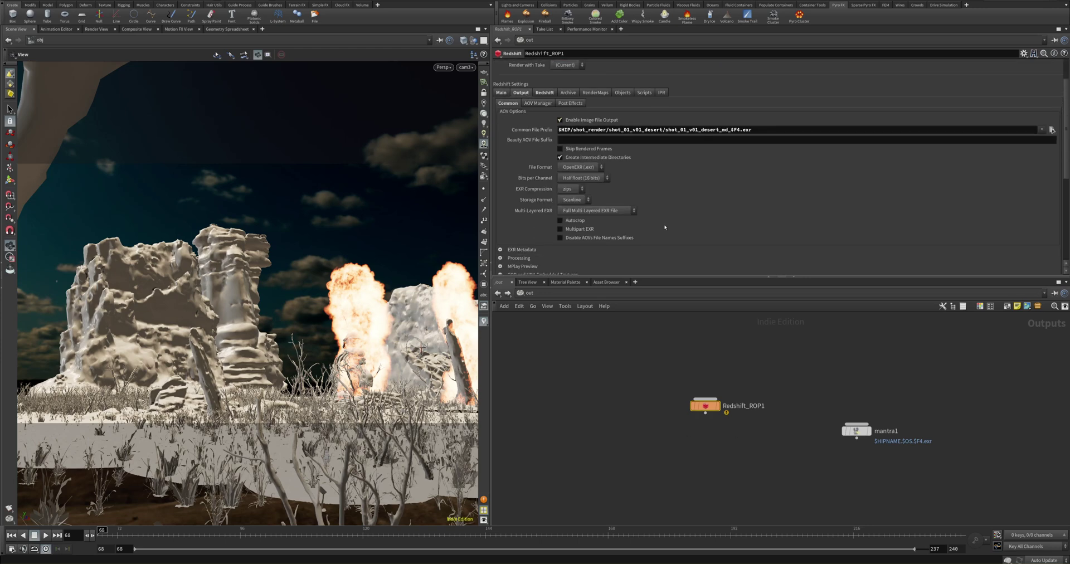
{"action": "scroll", "coordinate": [665, 227], "scroll_direction": "up", "scroll_amount": 3}
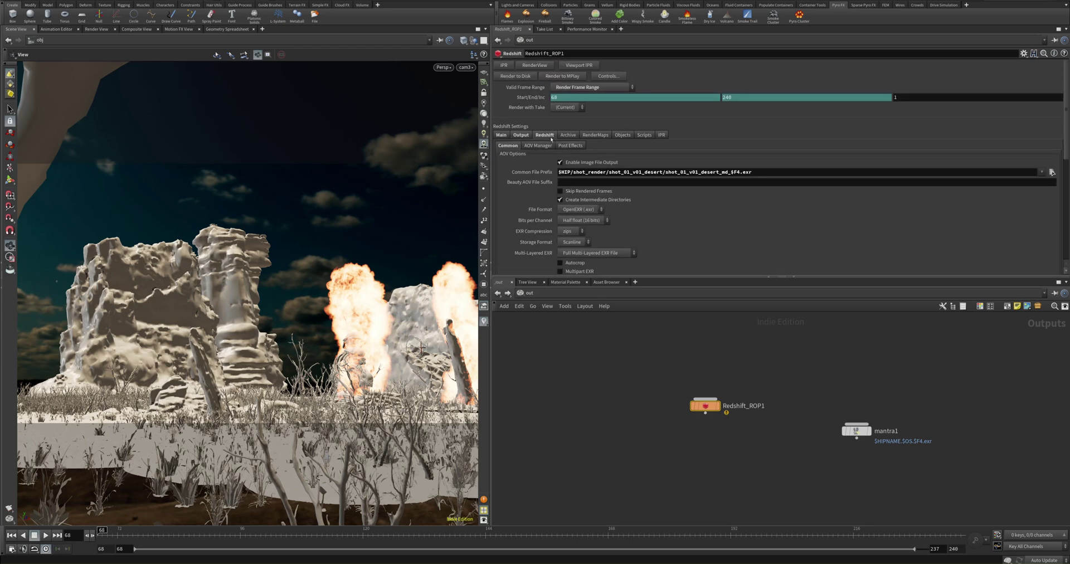
{"action": "left_click", "coordinate": [545, 135]}
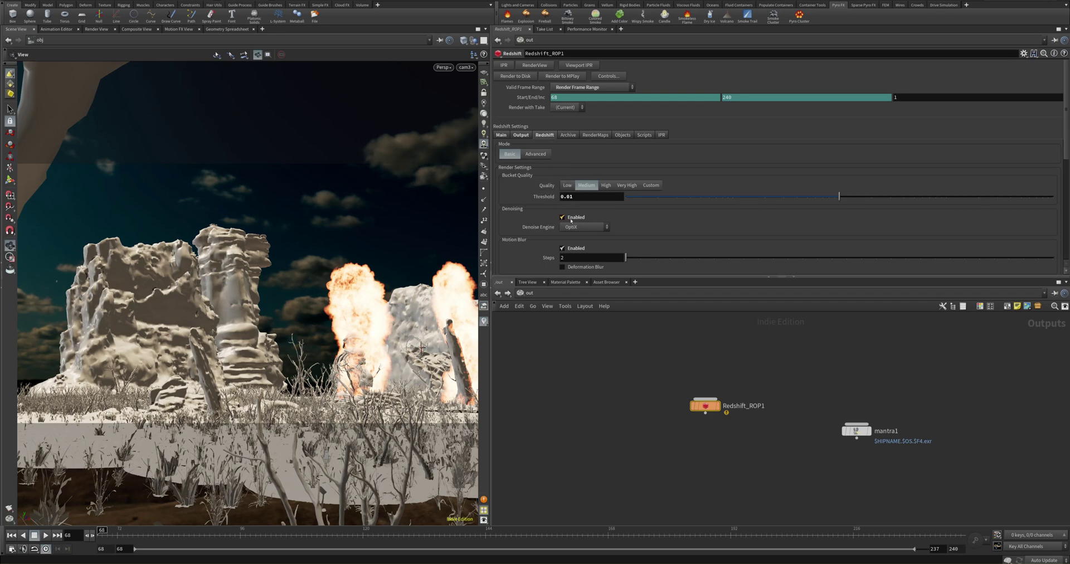
{"action": "scroll", "coordinate": [589, 196], "scroll_direction": "down", "scroll_amount": 3}
{"action": "scroll", "coordinate": [590, 196], "scroll_direction": "down", "scroll_amount": 2}
{"action": "scroll", "coordinate": [591, 194], "scroll_direction": "up", "scroll_amount": 4}
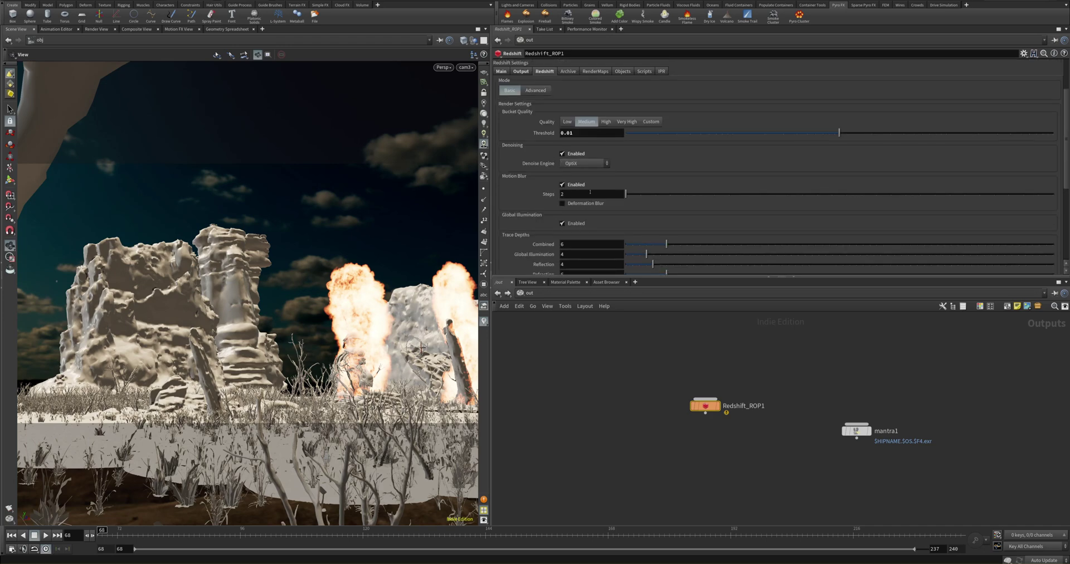
{"action": "scroll", "coordinate": [591, 193], "scroll_direction": "up", "scroll_amount": 1}
- Switch Redshift_ROP1 to Advanced mode and view Global Illumination, then the motion blur settings
{"action": "left_click", "coordinate": [526, 154]}
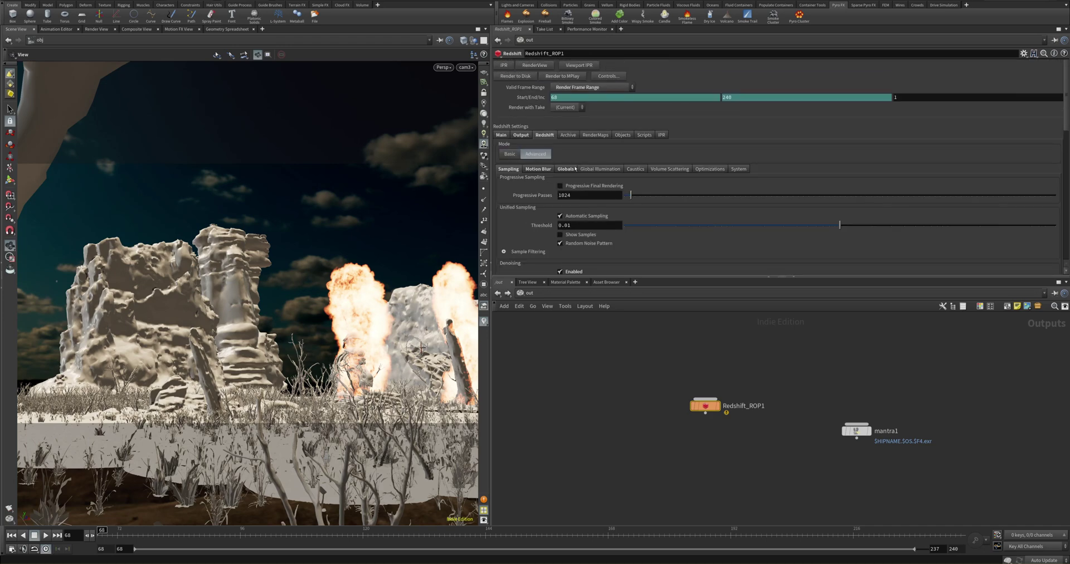
{"action": "left_click", "coordinate": [601, 169]}
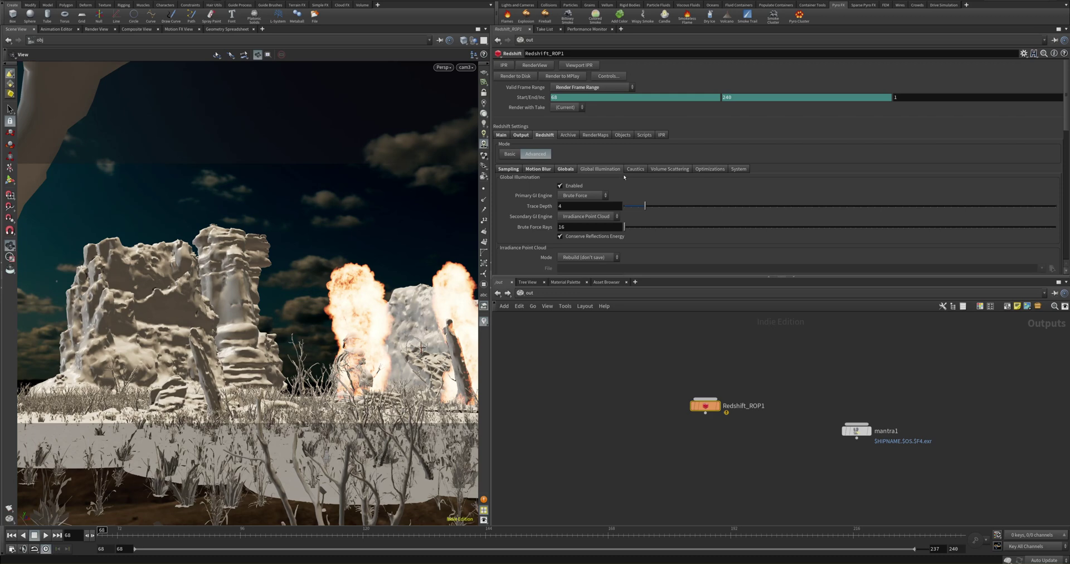
{"action": "left_click", "coordinate": [538, 169]}
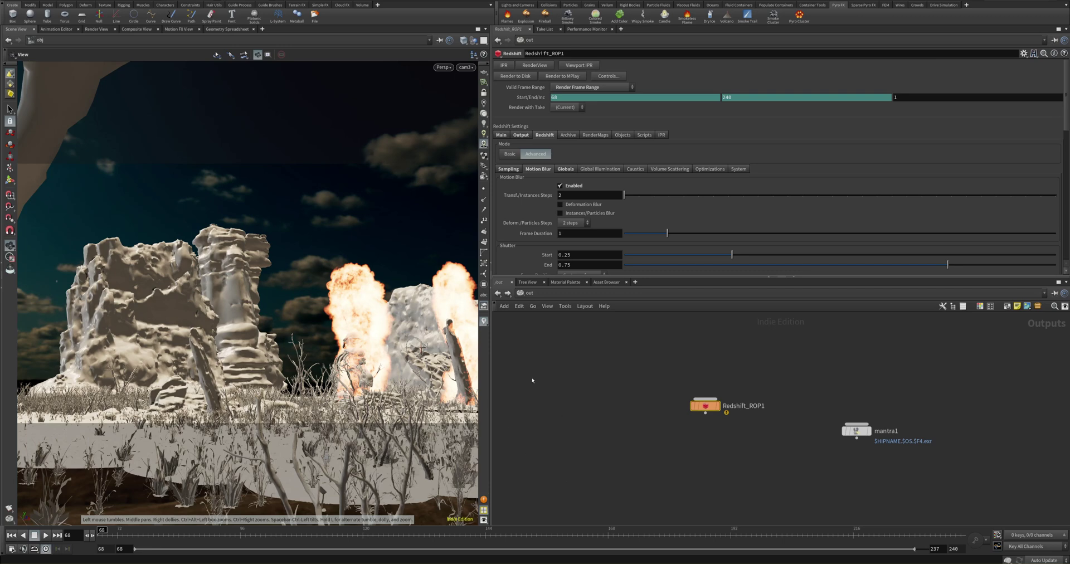
- Widen the 3D viewport so the fire plumes and rock formations fill most of the screen
{"action": "left_click_drag", "start_coordinate": [493, 458], "coordinate": [809, 418]}
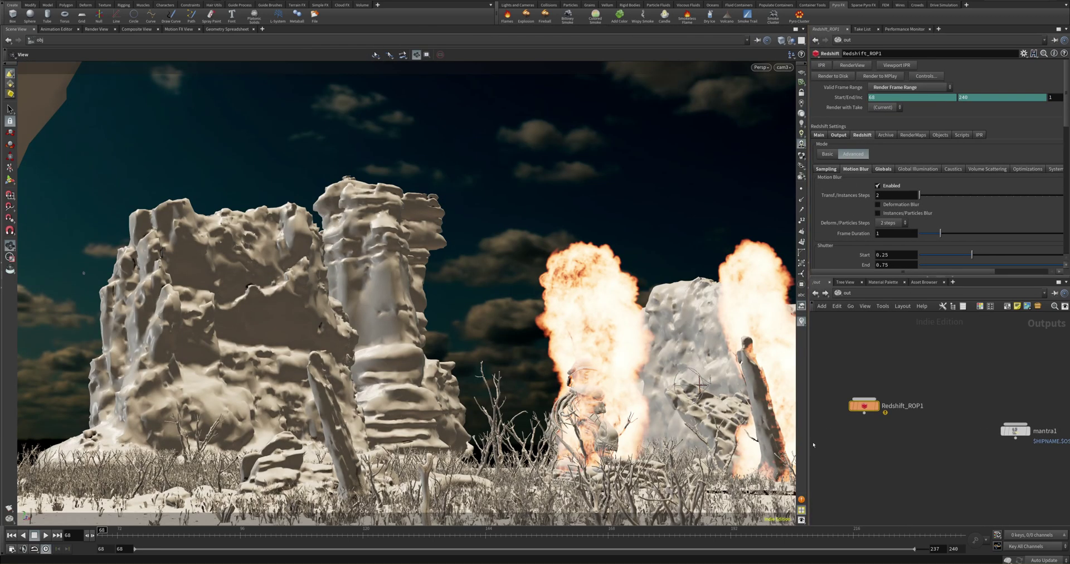